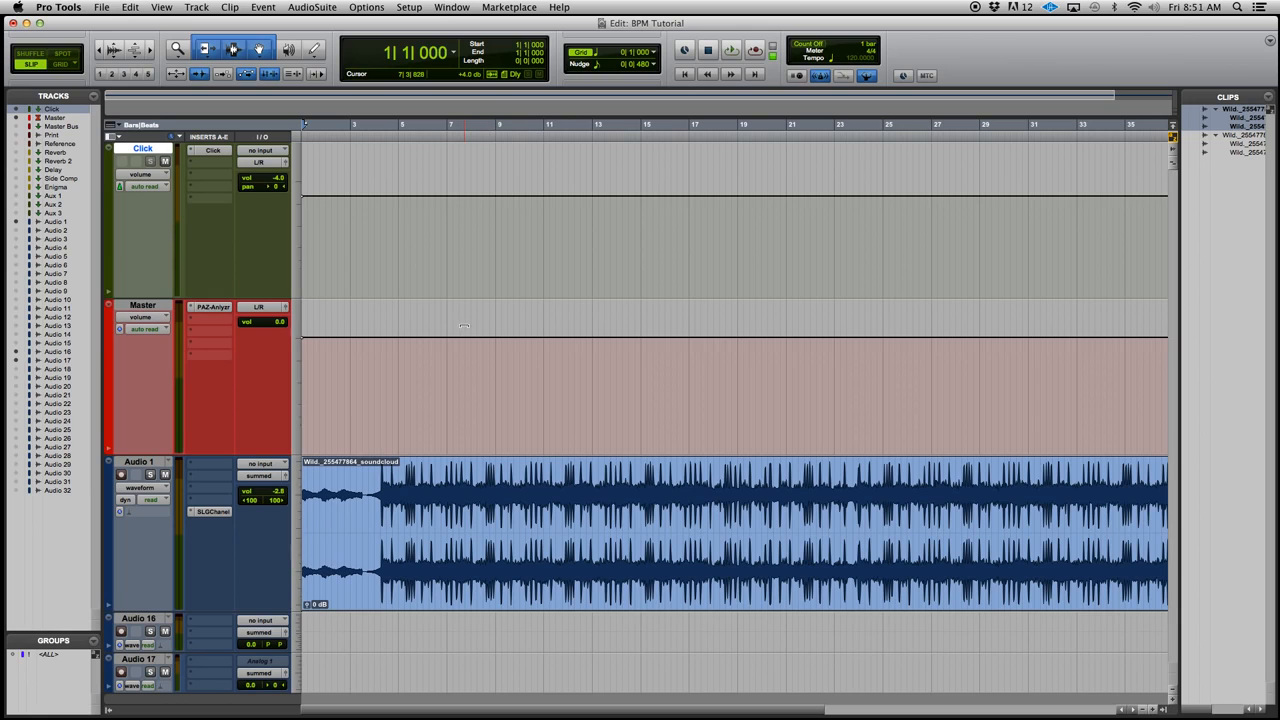
Split the Audio 1 clip where its sound begins and delete the silent piece before it
key("super+[")
key("super+]")
key("super+]")
key("super+]")
key("super+]")
key("super+]")
key("super+]")
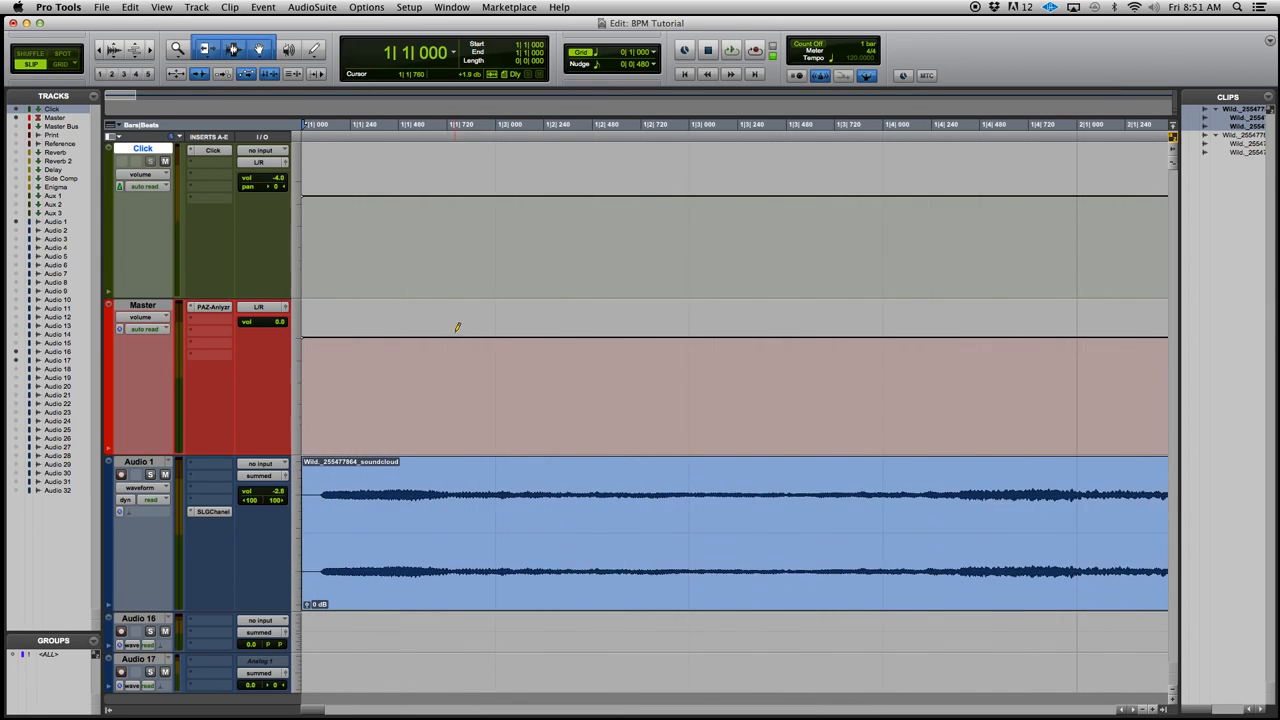
key("super+]")
key("super+]")
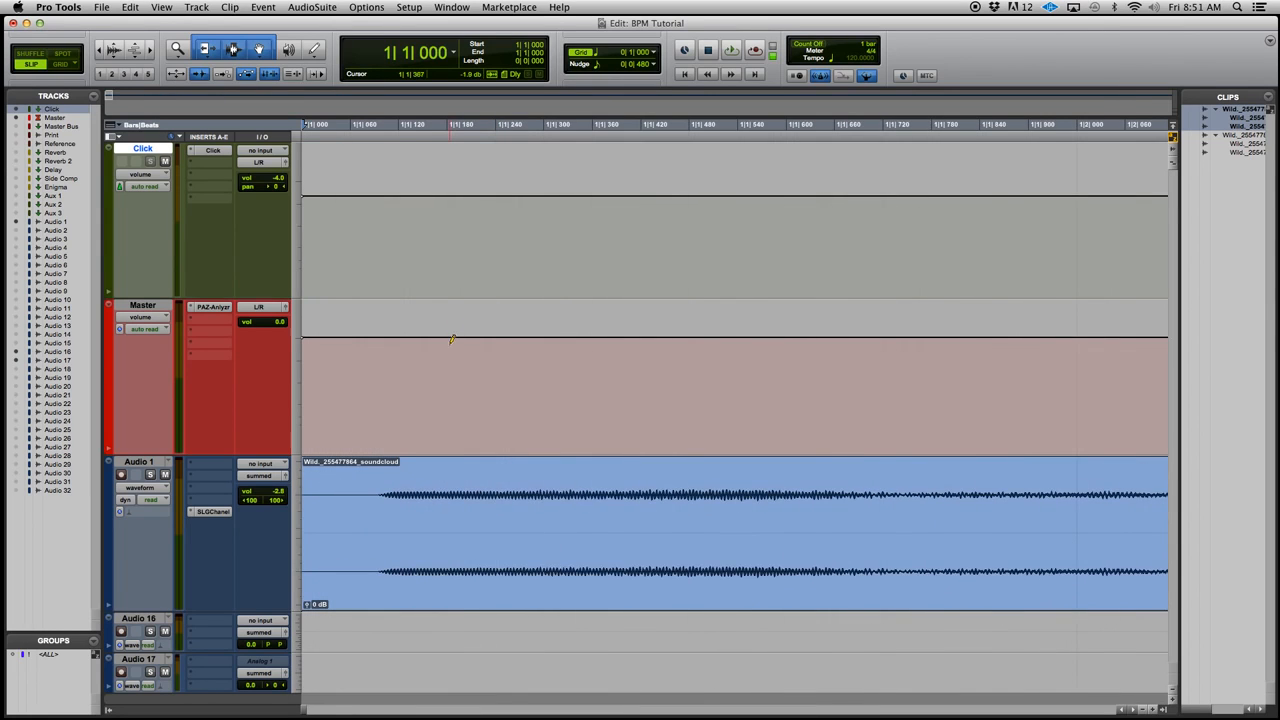
left_click(383, 561)
left_click(391, 514)
key("Tab")
key("super+e")
left_click(358, 572)
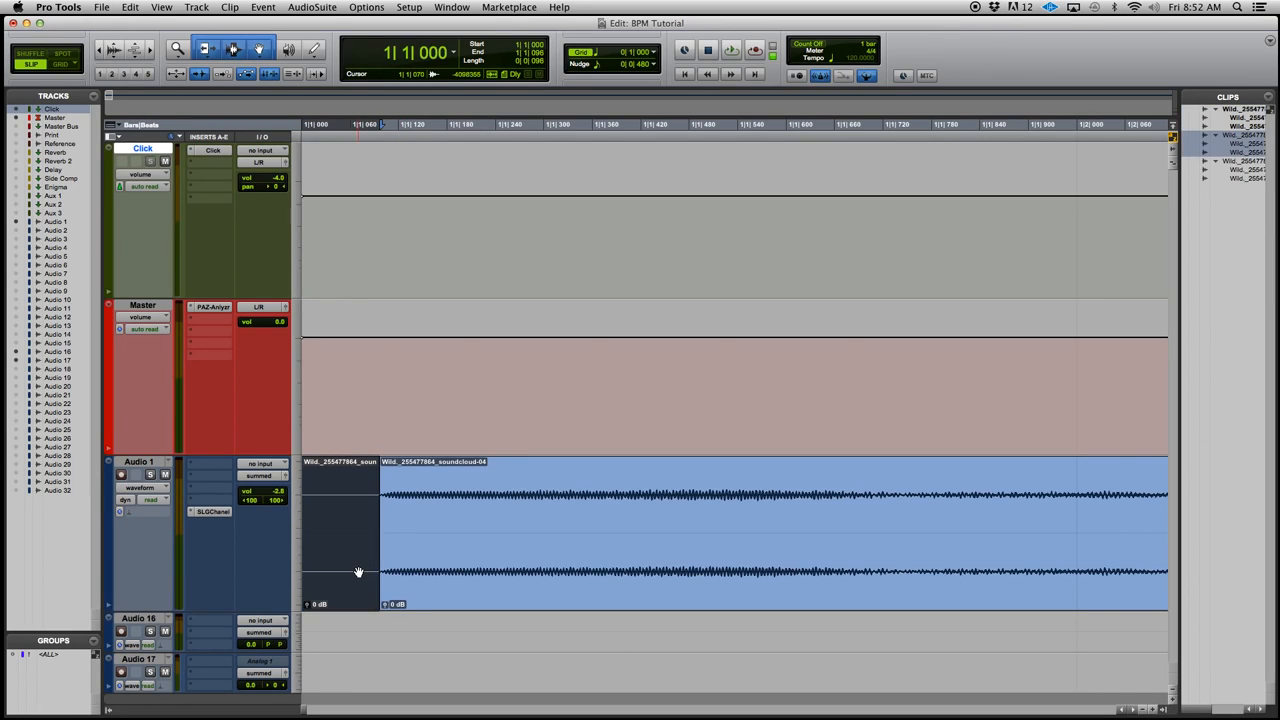
key("Delete")
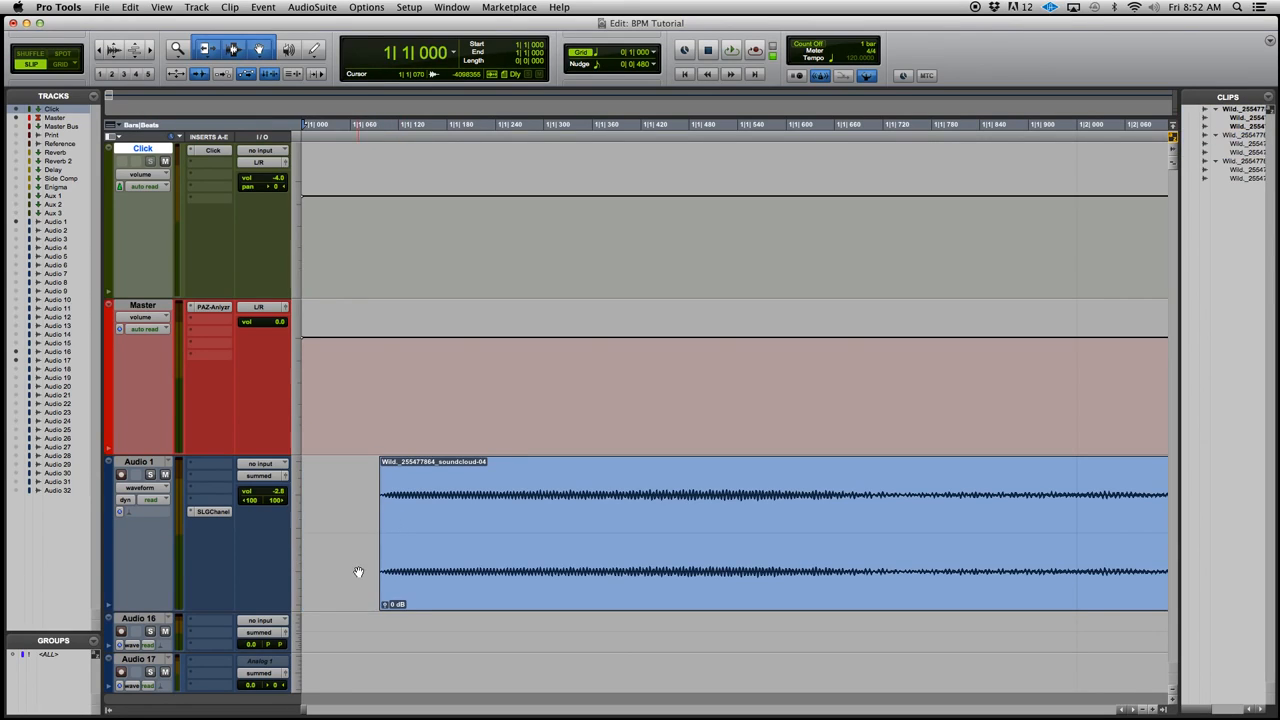
Move the trimmed Audio 1 clip to the session start at 1|1|000 and check its alignment up close
left_click(410, 574)
left_click_drag(410, 574, 221, 580)
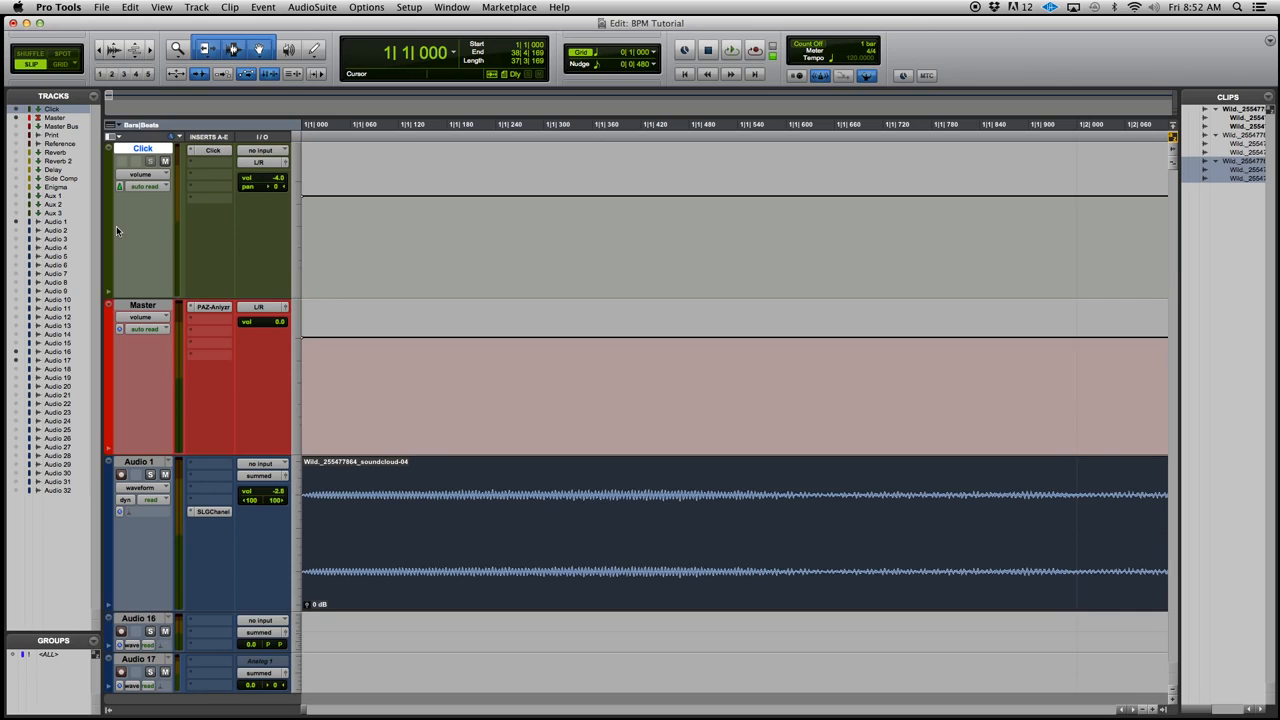
key("t")
key("t")
key("t")
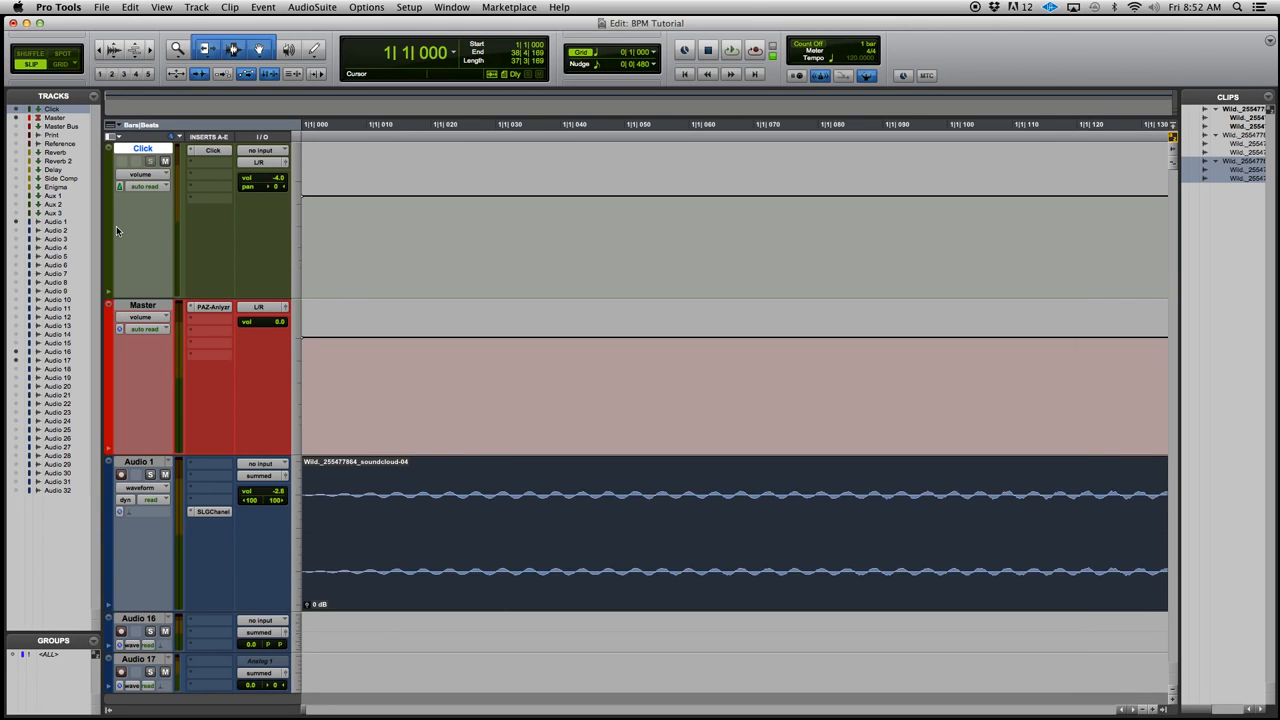
Place the edit cursor on the transient where the drums enter in Audio 1, at 4|2|131
key("r")
key("r")
key("r")
key("r")
key("r")
key("r")
key("r")
key("r")
key("r")
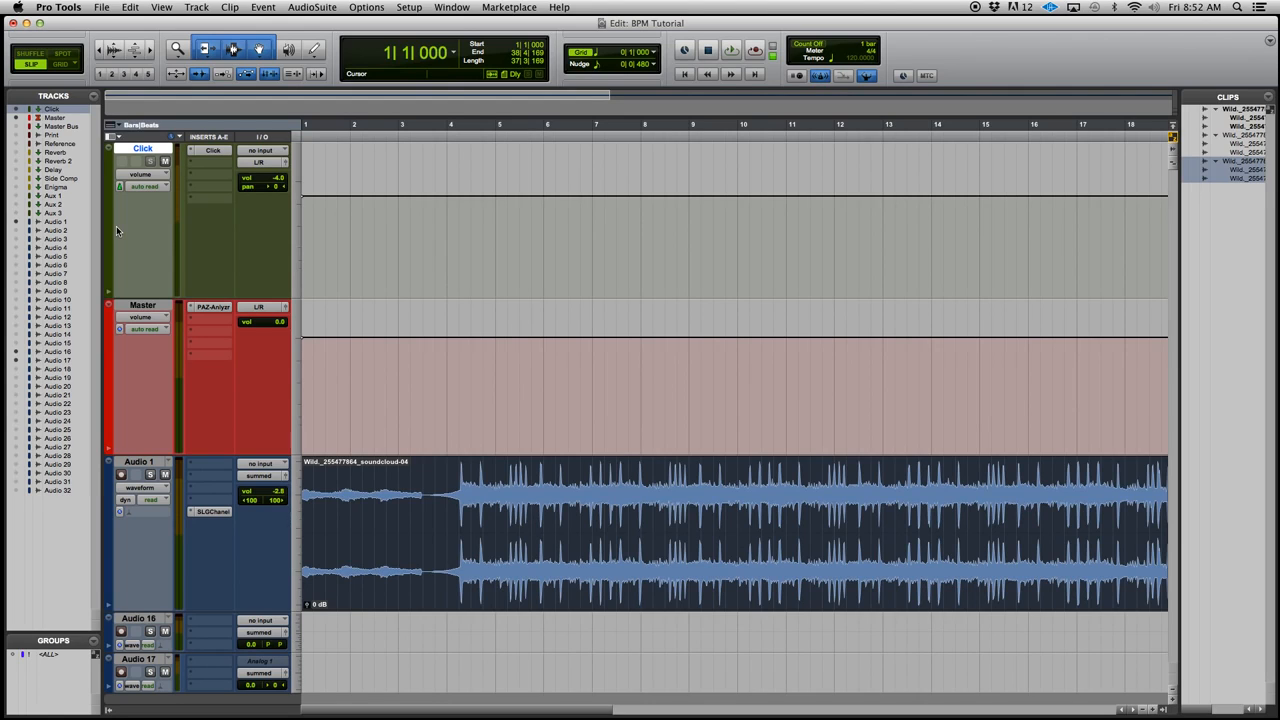
key("t")
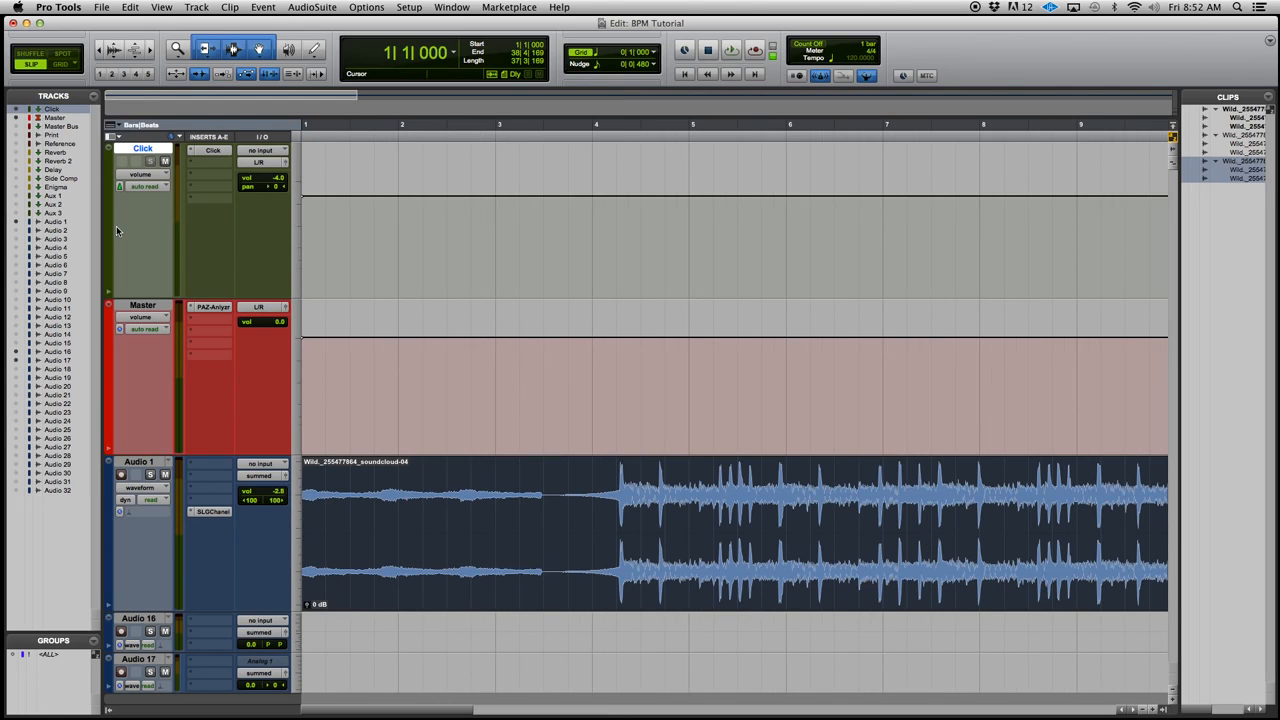
key("Tab")
key("Tab")
key("Tab")
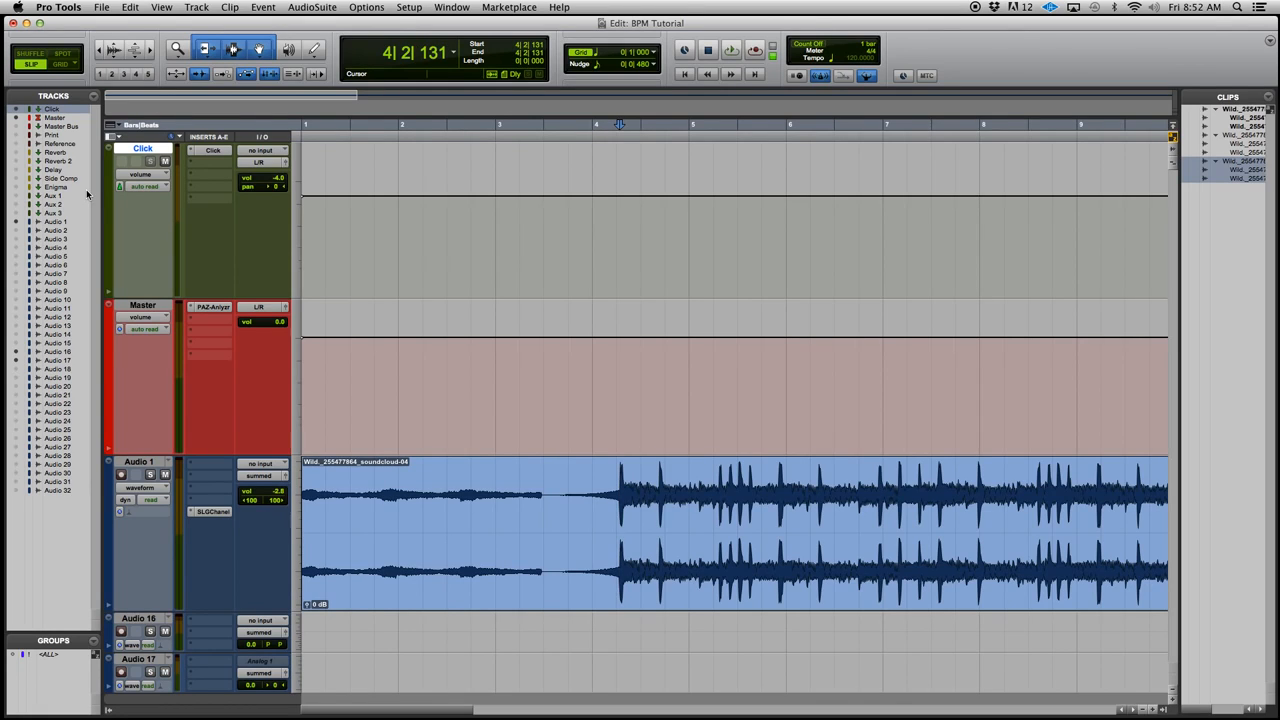
Turn off the metronome and audition the track from the drum entrance
key("space")
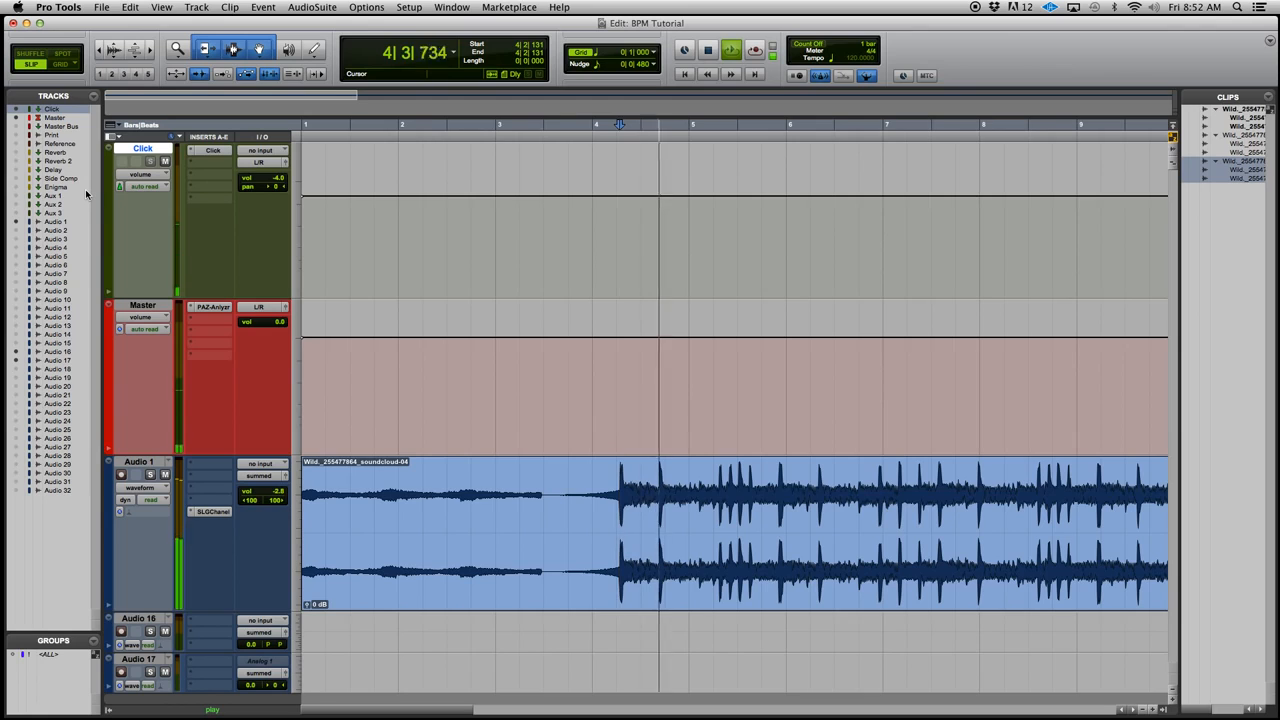
key("space")
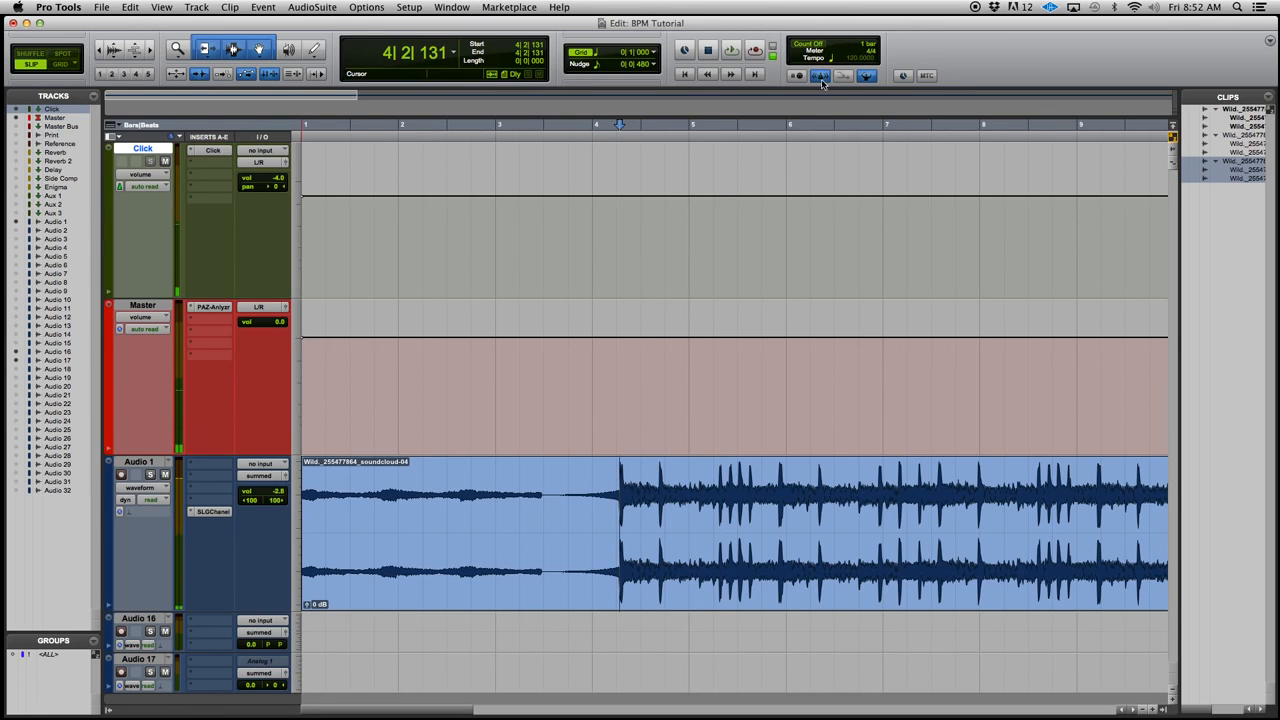
left_click(821, 76)
key("space")
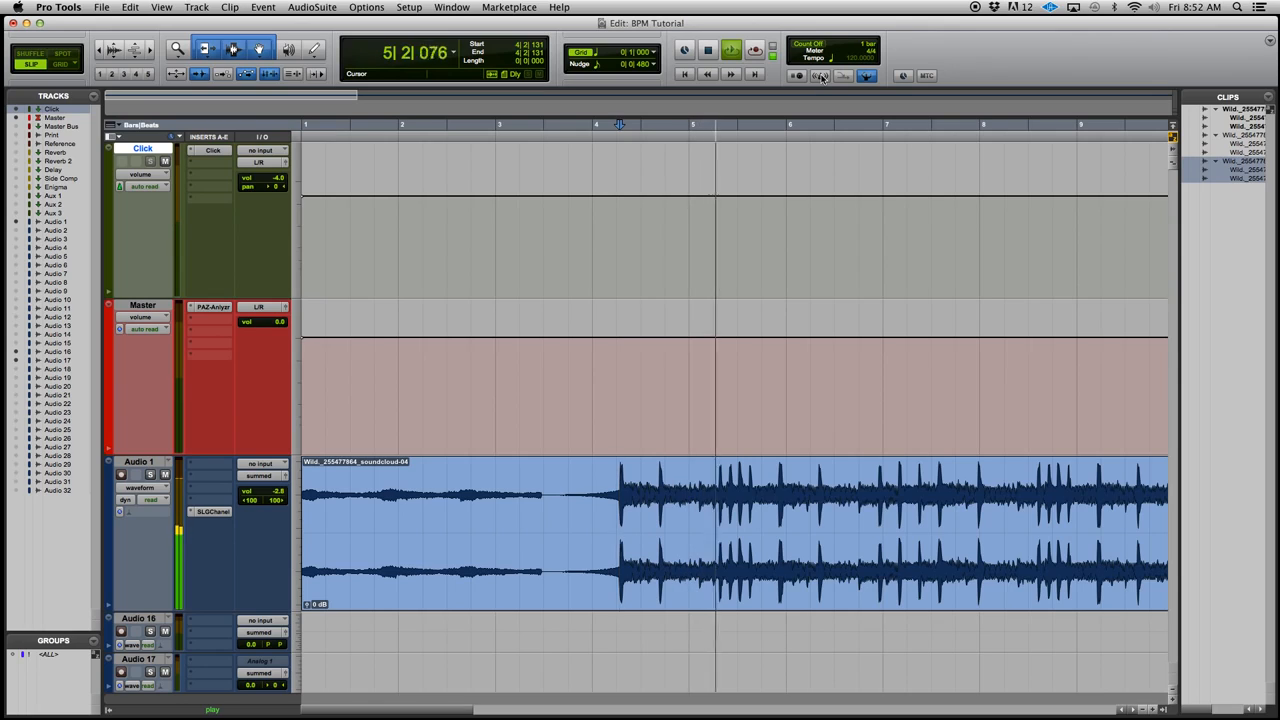
key("space")
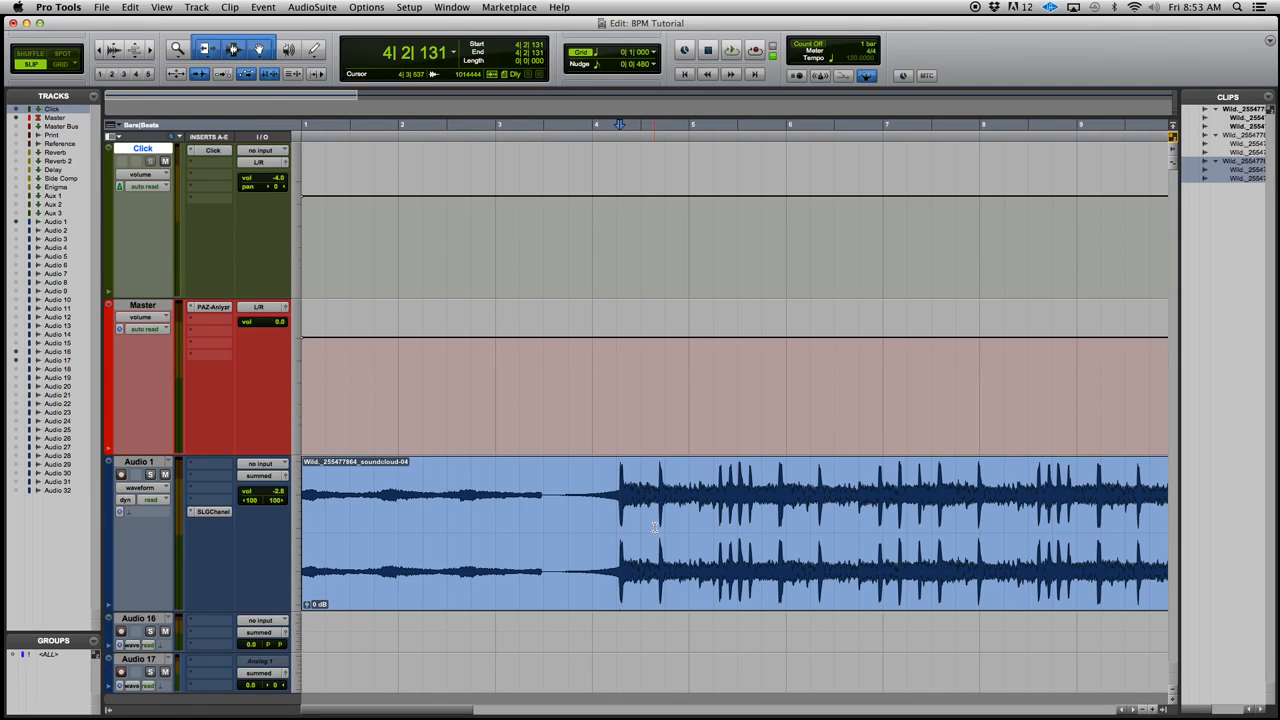
Extend the Audio 1 selection transient by transient during playback, from 4|2|131 to 10|4|423
key("space")
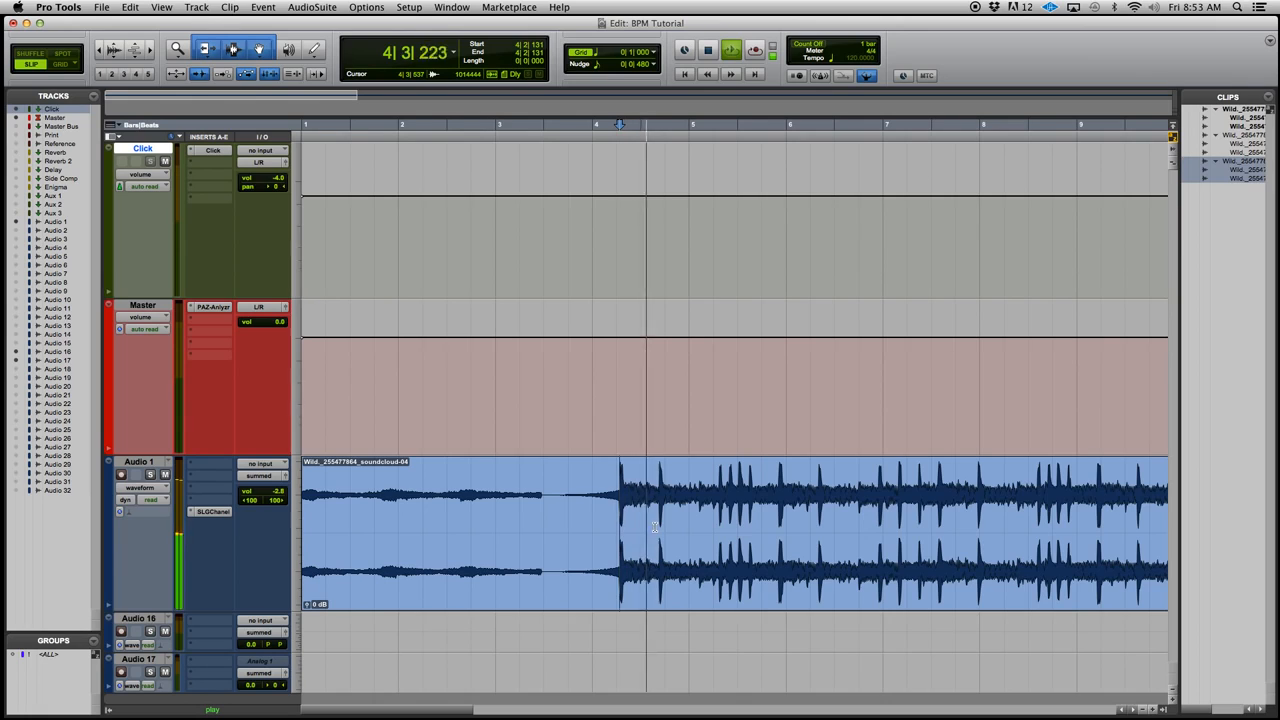
key("shift+Tab")
key("shift+Tab")
key("shift+Tab")
key("shift+Tab")
key("shift+Tab")
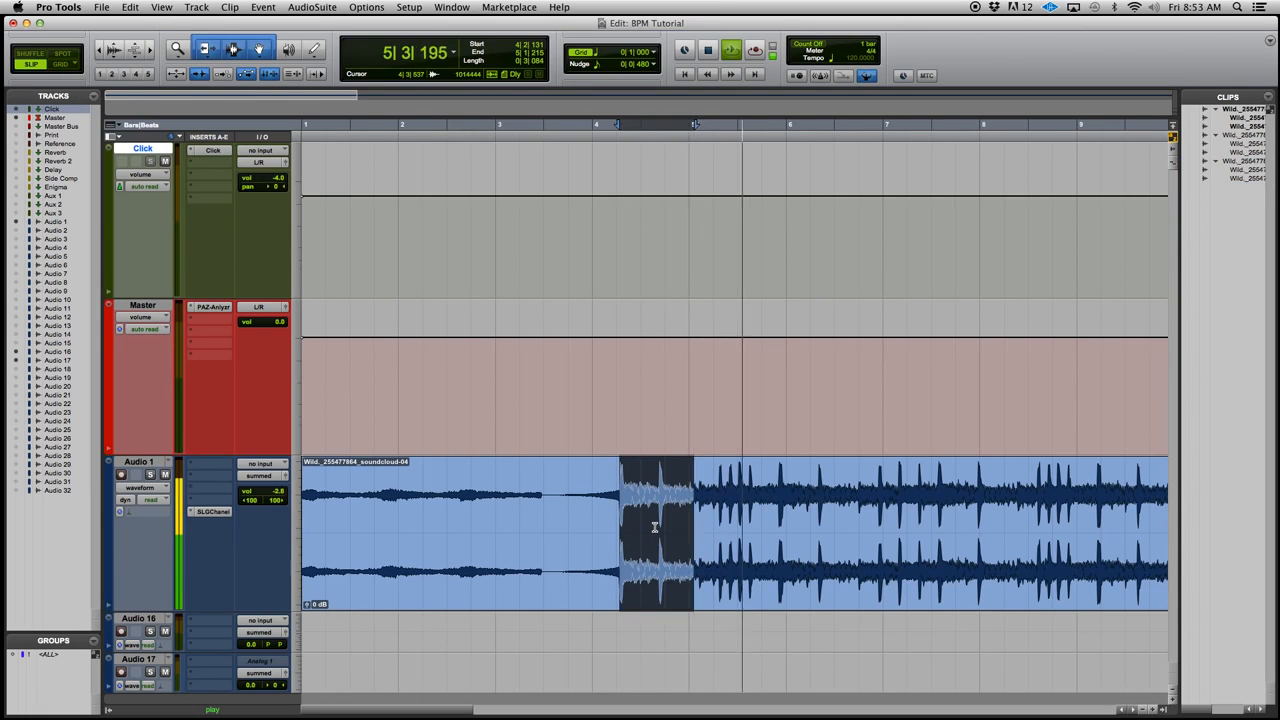
key("shift+Tab")
key("shift+Tab")
key("shift+Tab")
key("shift+Tab")
key("shift+Tab")
key("shift+Tab")
key("shift+Tab")
key("shift+Tab")
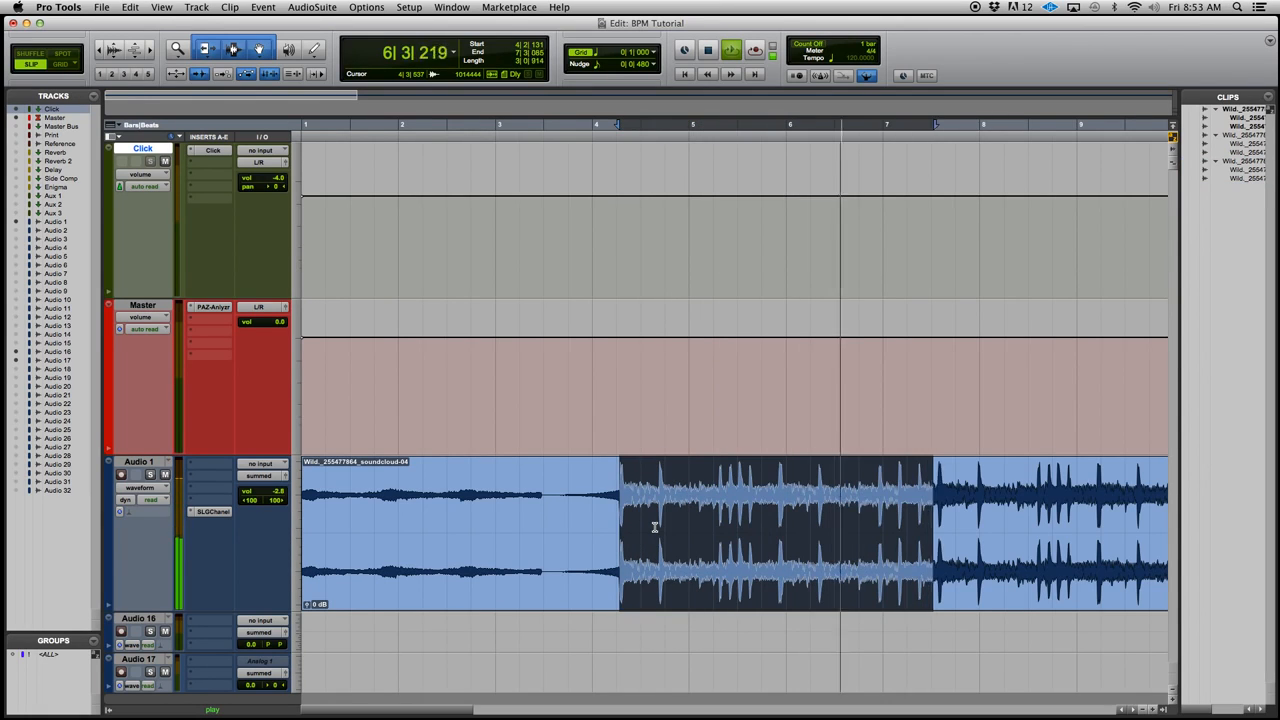
key("shift+Tab")
key("shift+Tab")
key("shift+Tab")
key("shift+Tab")
key("shift+Tab")
key("shift+Tab")
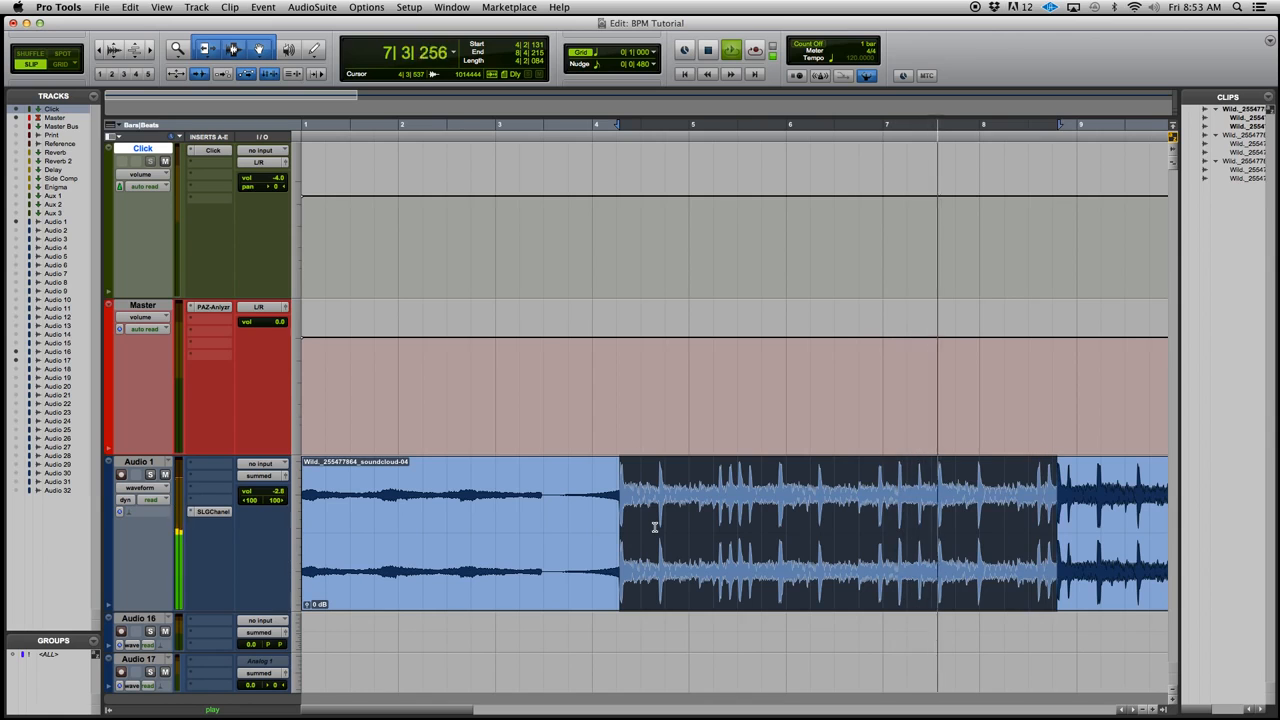
key("shift+Tab")
key("shift+Tab")
key("shift+Tab")
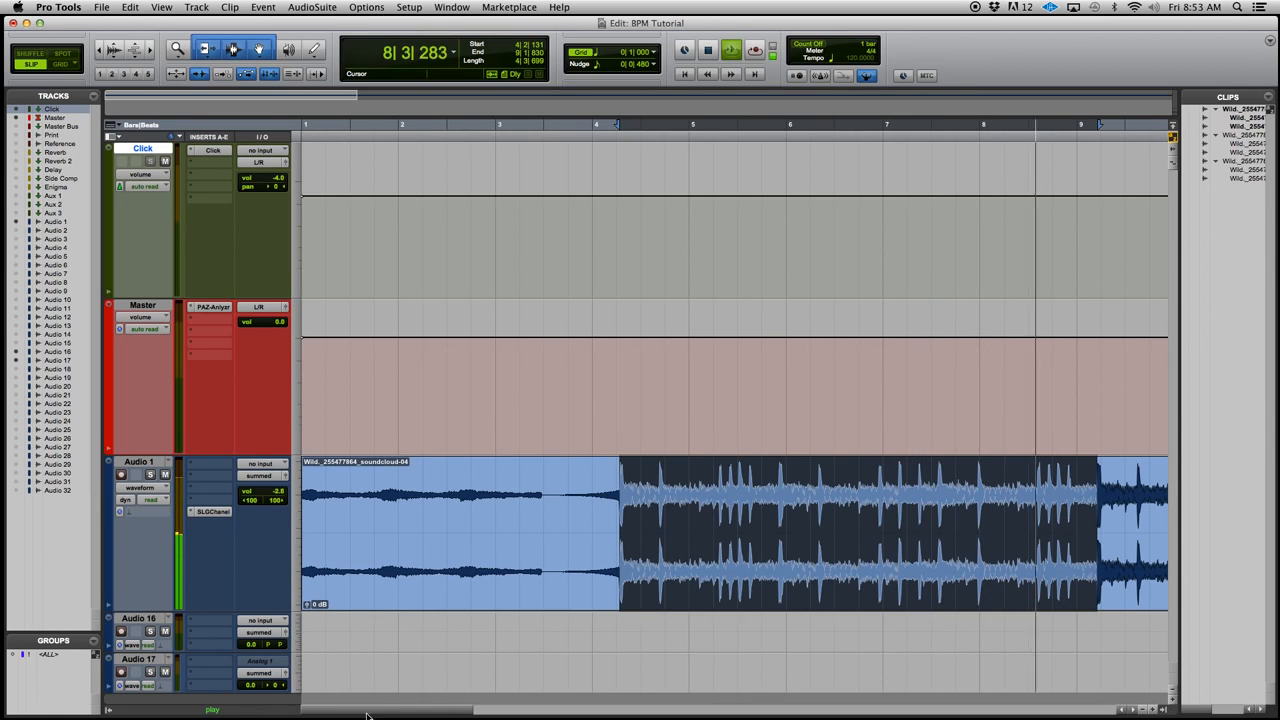
left_click_drag(366, 714, 450, 714)
key("shift+Tab")
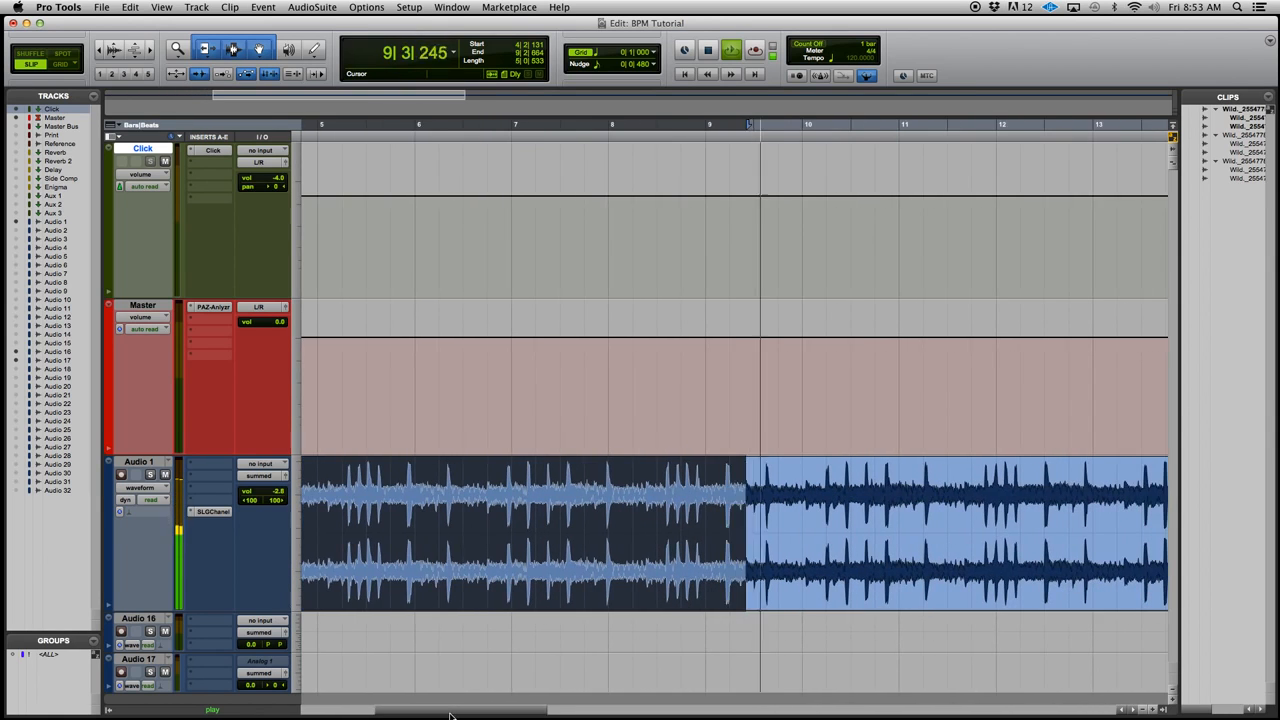
key("shift+Tab")
key("shift+Tab")
key("shift+Tab")
key("shift+Tab")
key("shift+Tab")
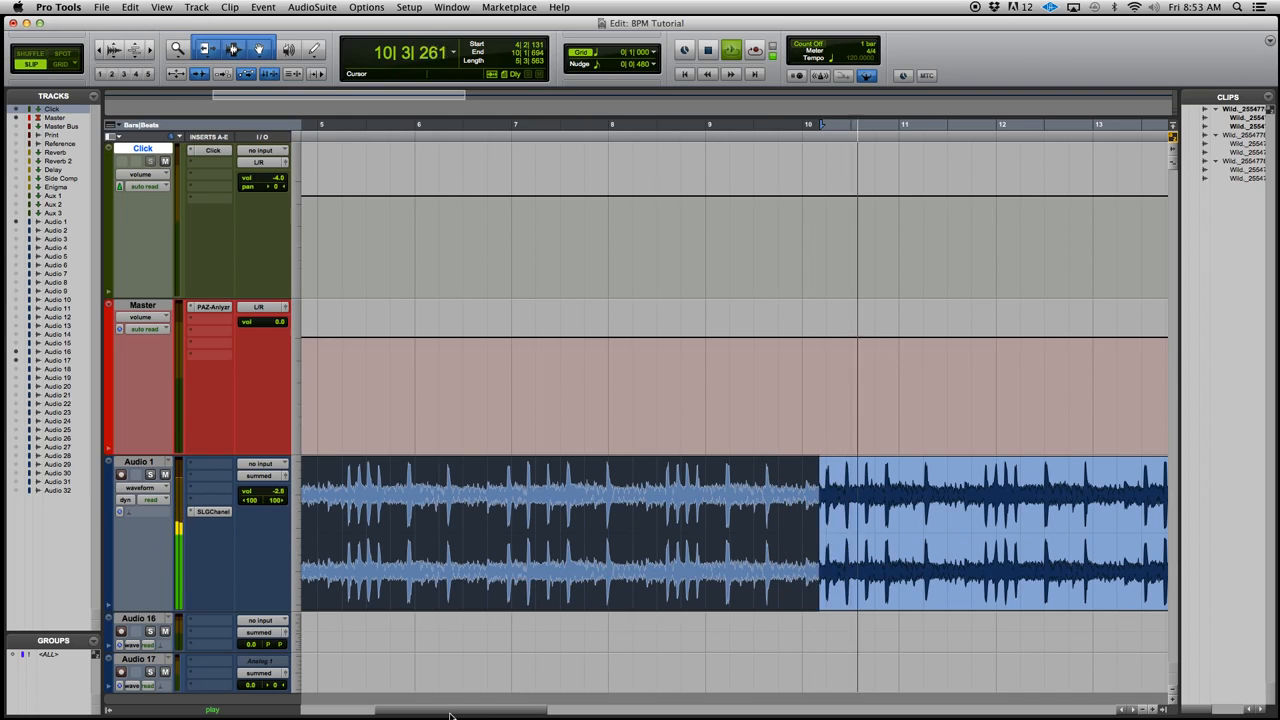
key("shift+Tab")
key("shift+Tab")
key("shift+Tab")
key("shift+Tab")
key("shift+Tab")
key("shift+Tab")
key("shift+Tab")
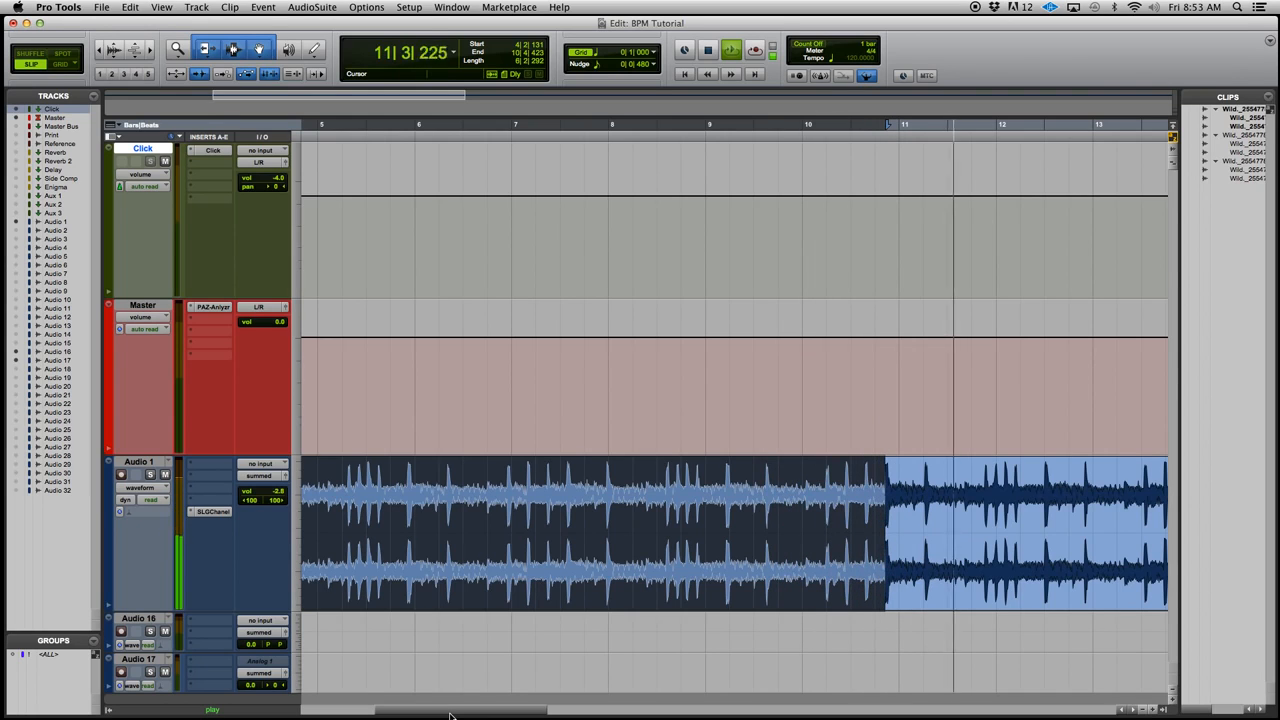
key("space")
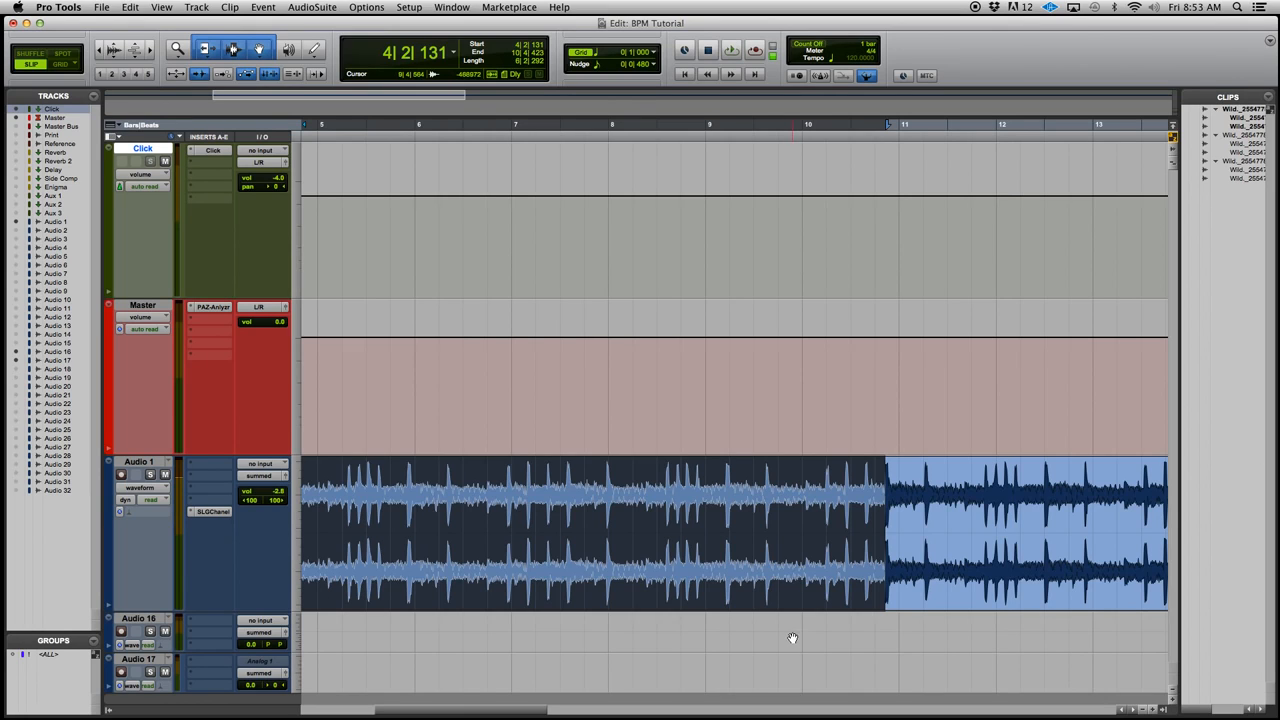
Identify the selection's beats by adding bar and beat markers with the start at 1|1|000 and the end at 5|1|000
left_click_drag(479, 712, 420, 712)
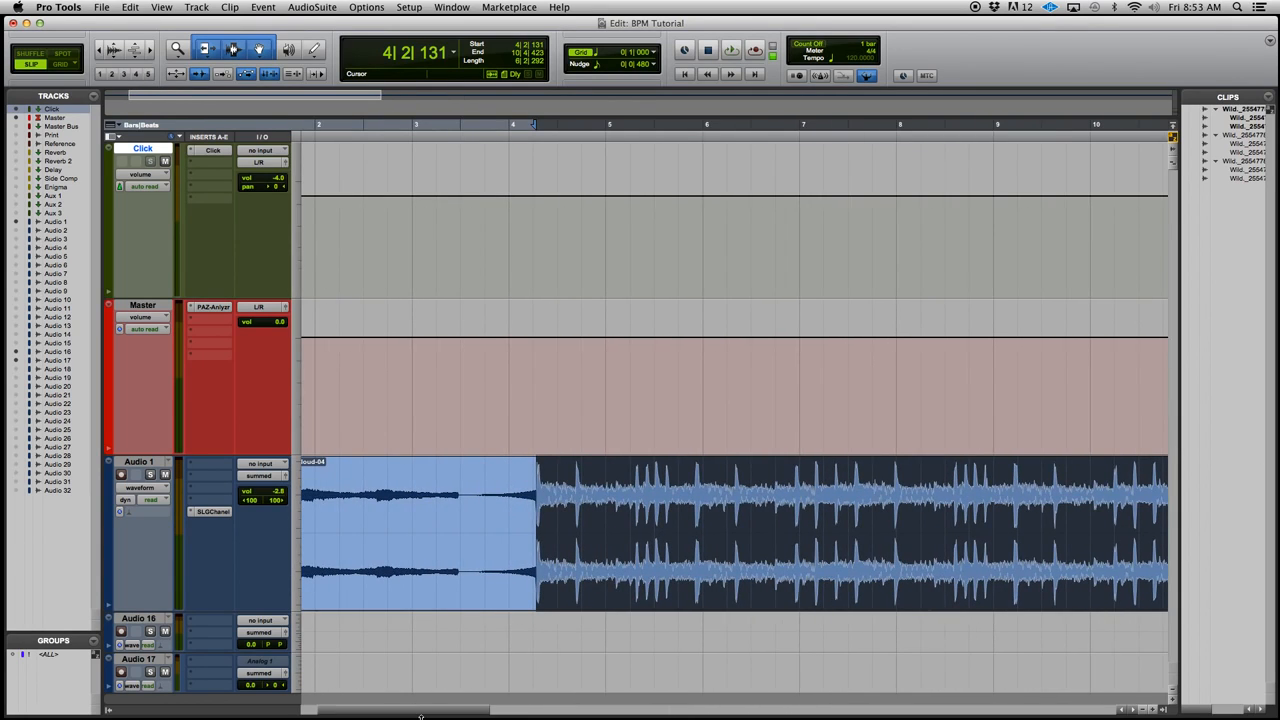
key("super+i")
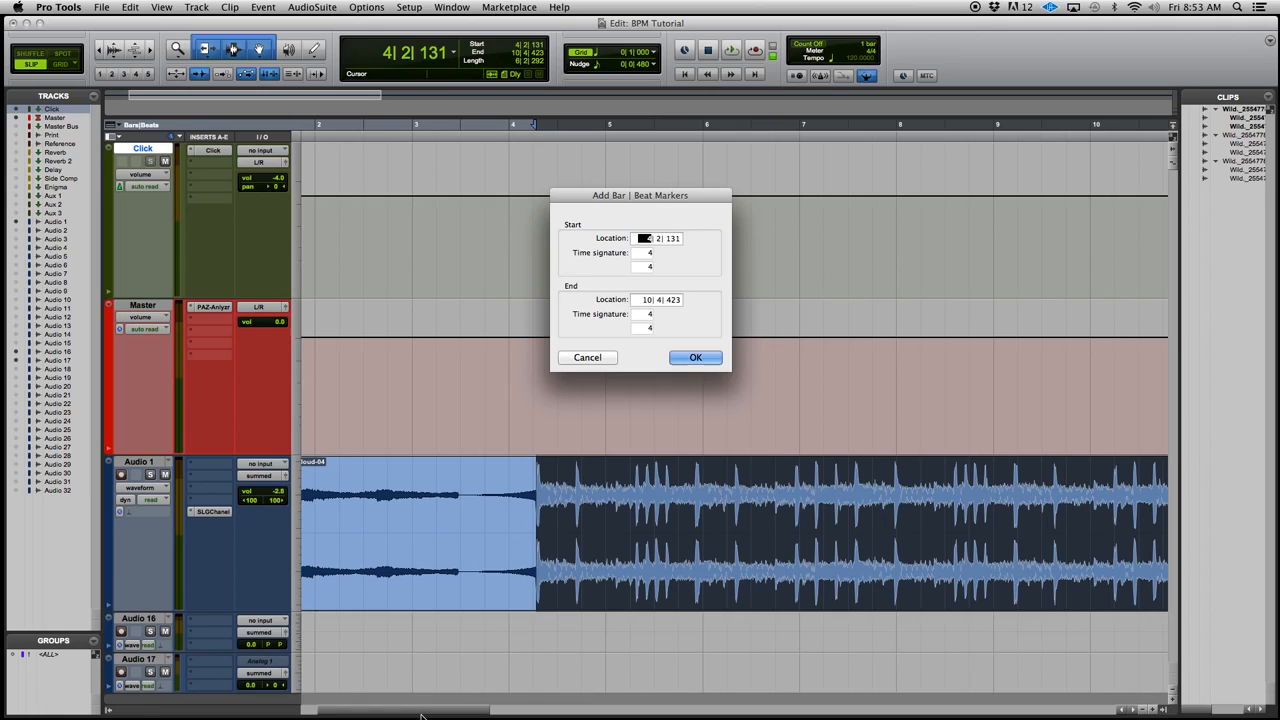
type("1| 1| 000")
left_click(641, 300)
type("3")
key("Return")
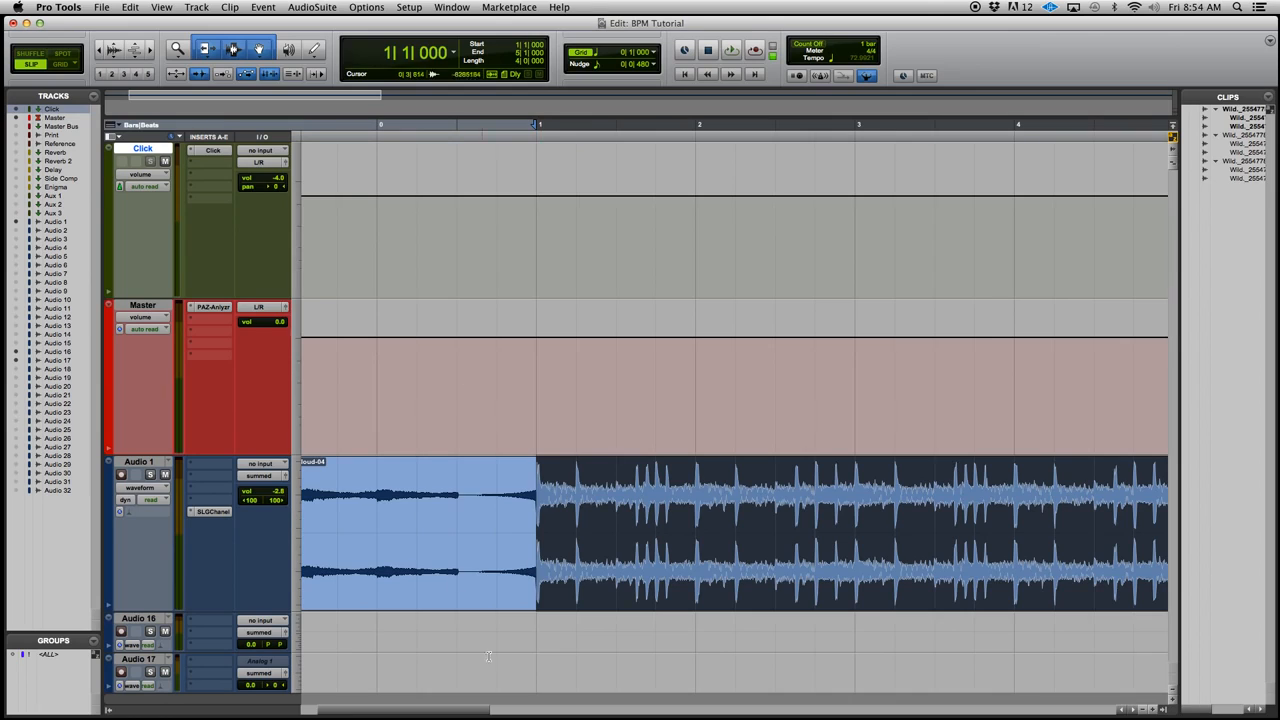
Undo the added bar and beat markers and return to the session start
left_click_drag(439, 710, 333, 714)
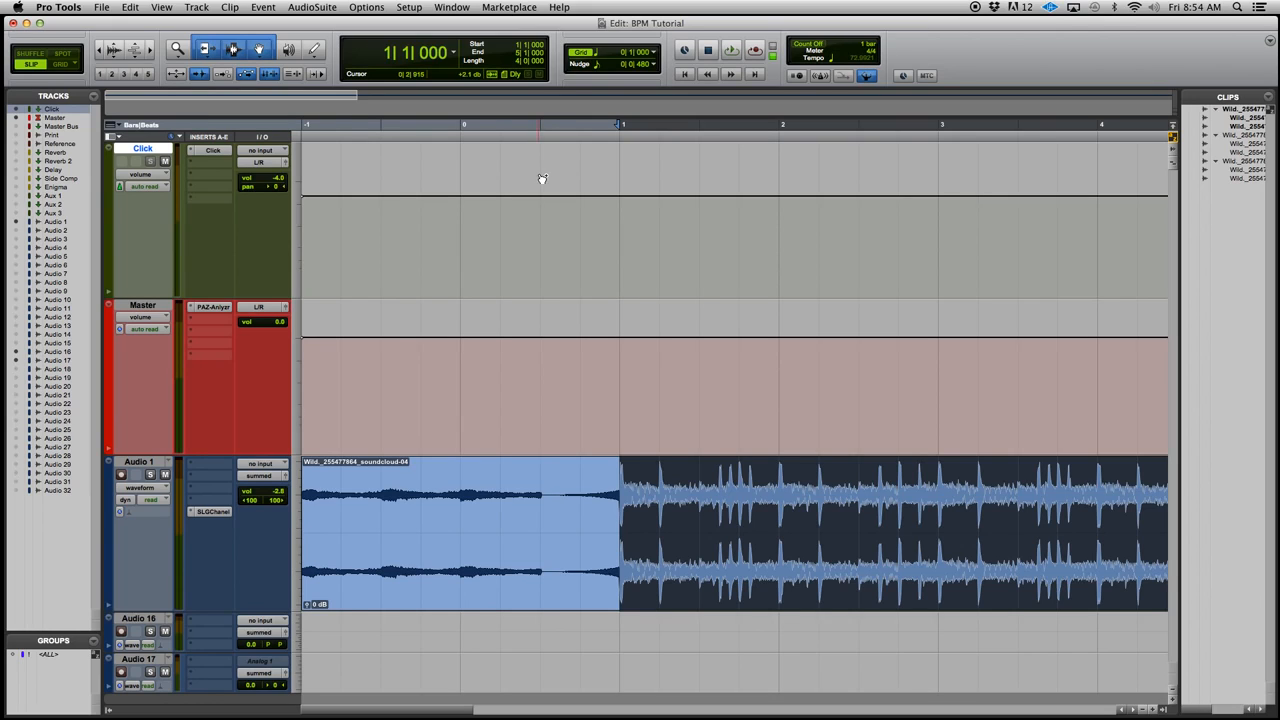
key("super+z")
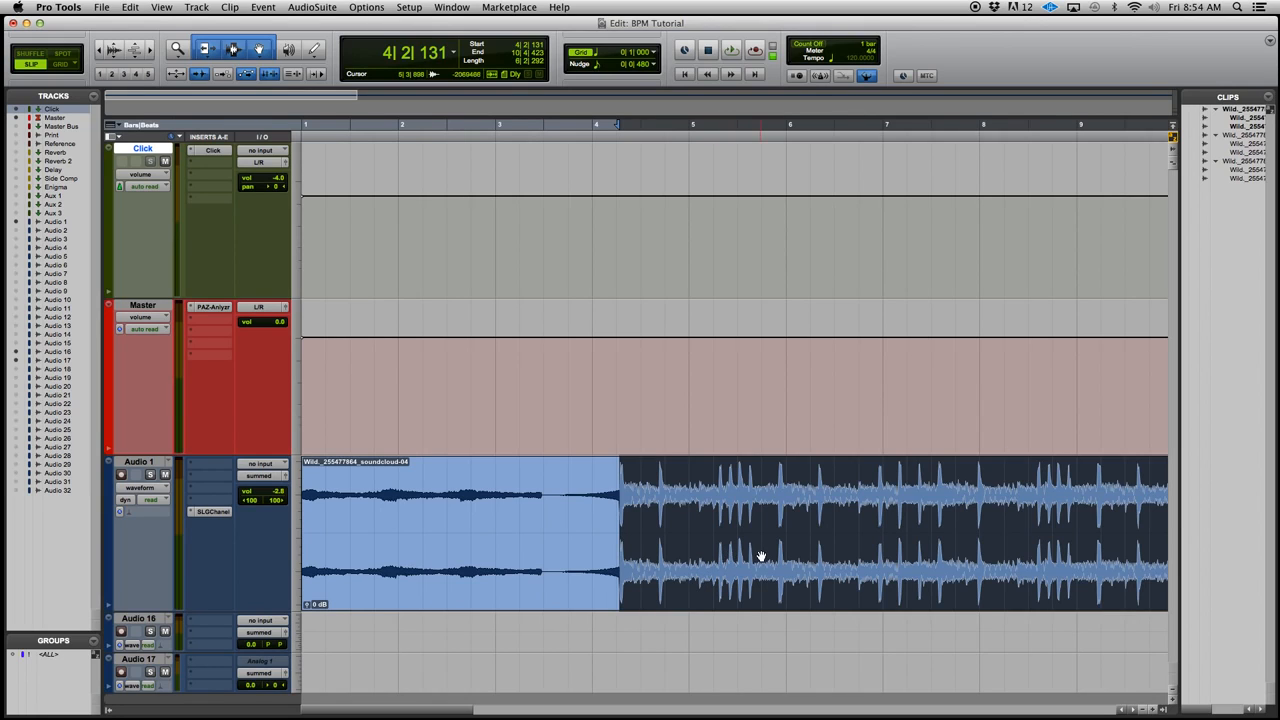
key("Return")
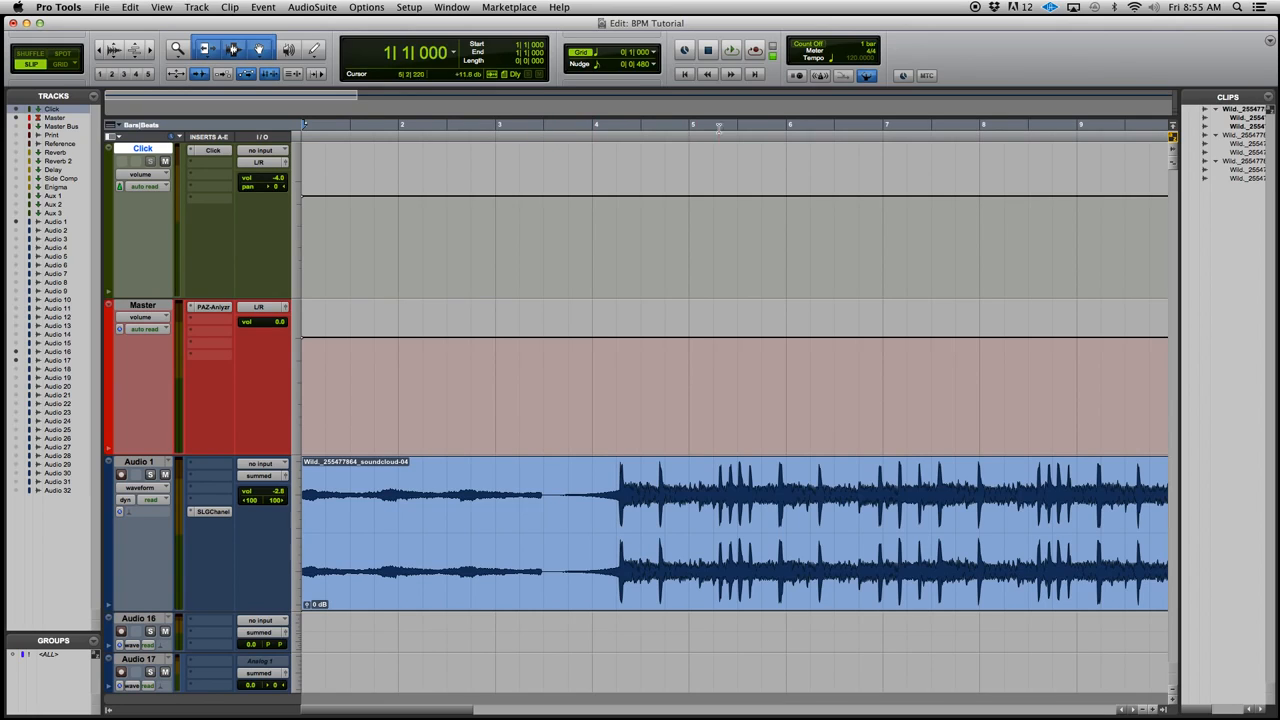
Switch off the tempo map and set the manual session tempo to 72.9921 BPM
left_click(867, 77)
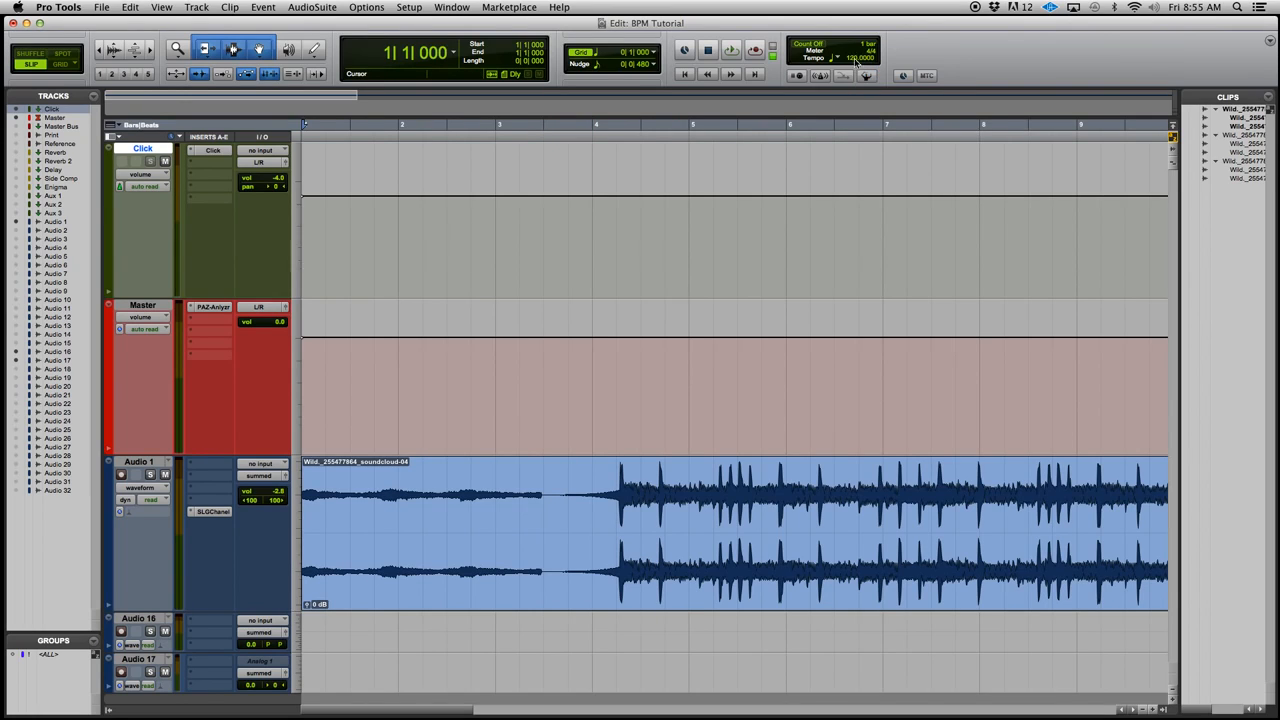
left_click(852, 58)
key("t")
key("t")
type(".")
key("Return")
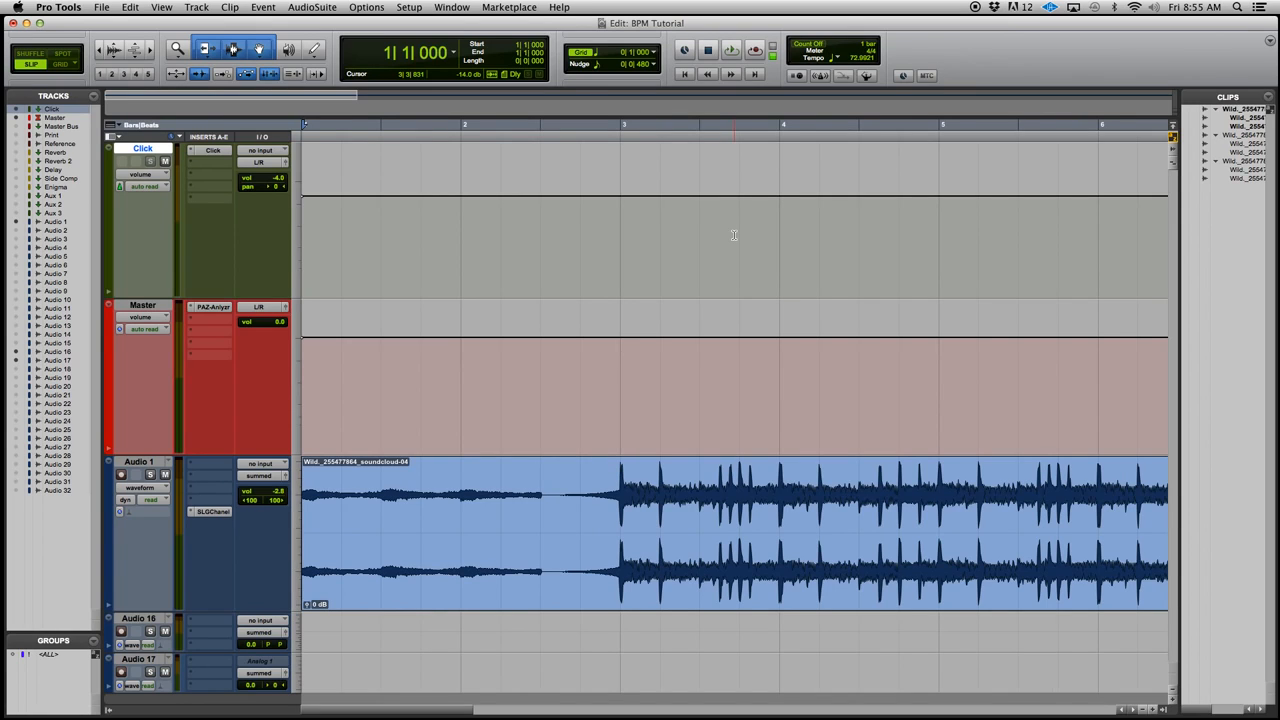
Play the track from the start with the metronome on and lower the Audio 1 clip gain to about -8.5 dB
left_click(821, 76)
key("space")
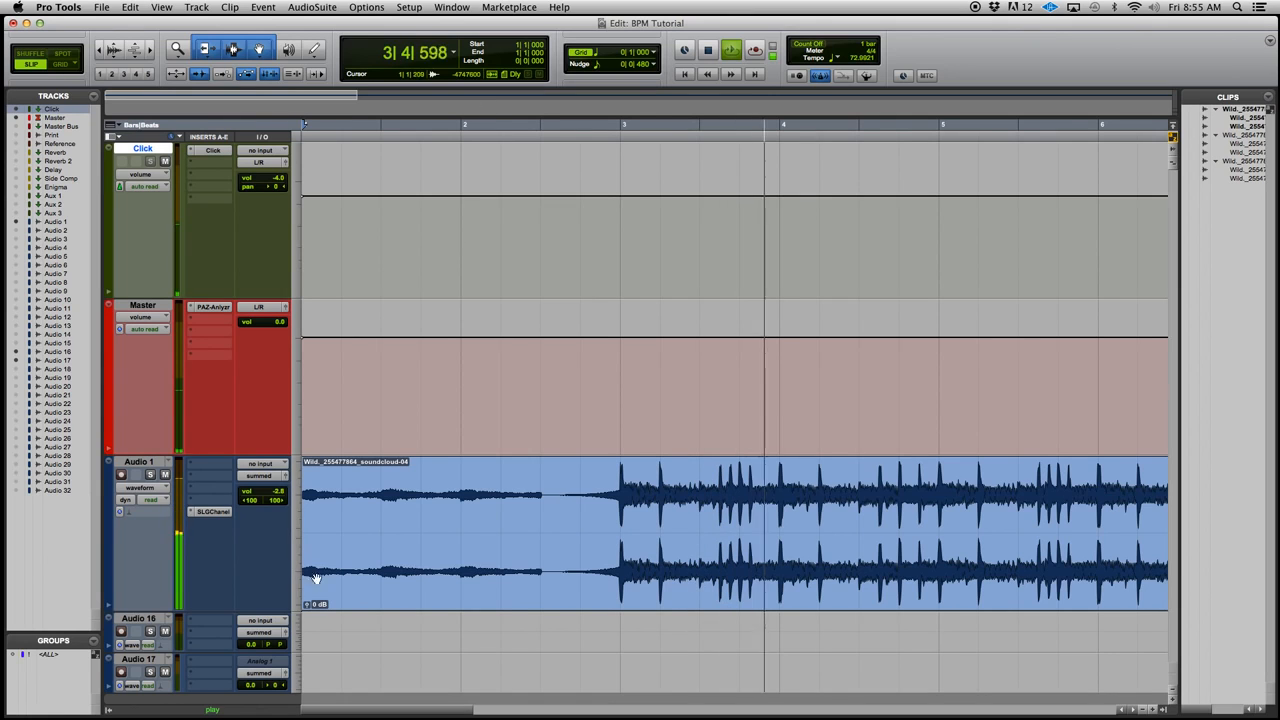
left_click_drag(308, 604, 306, 617)
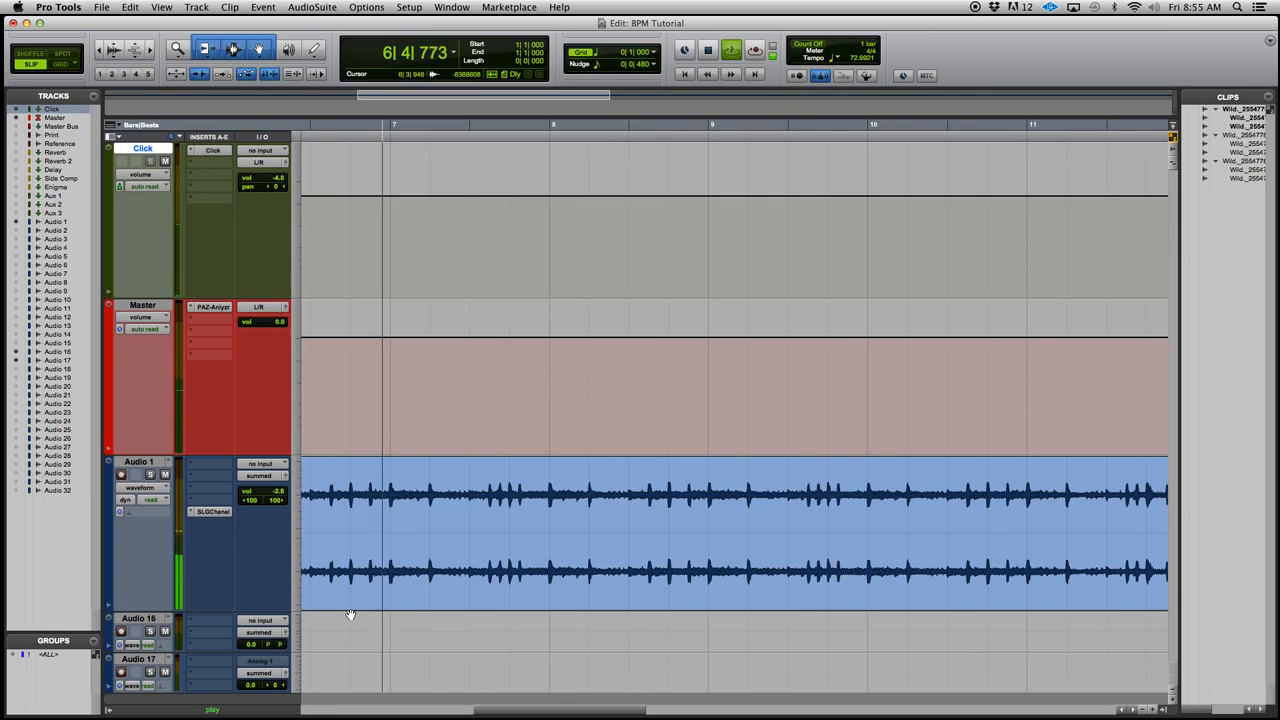
key("space")
Audition the track against the click from 17|1|275 to check that it stays in time
left_click(107, 50)
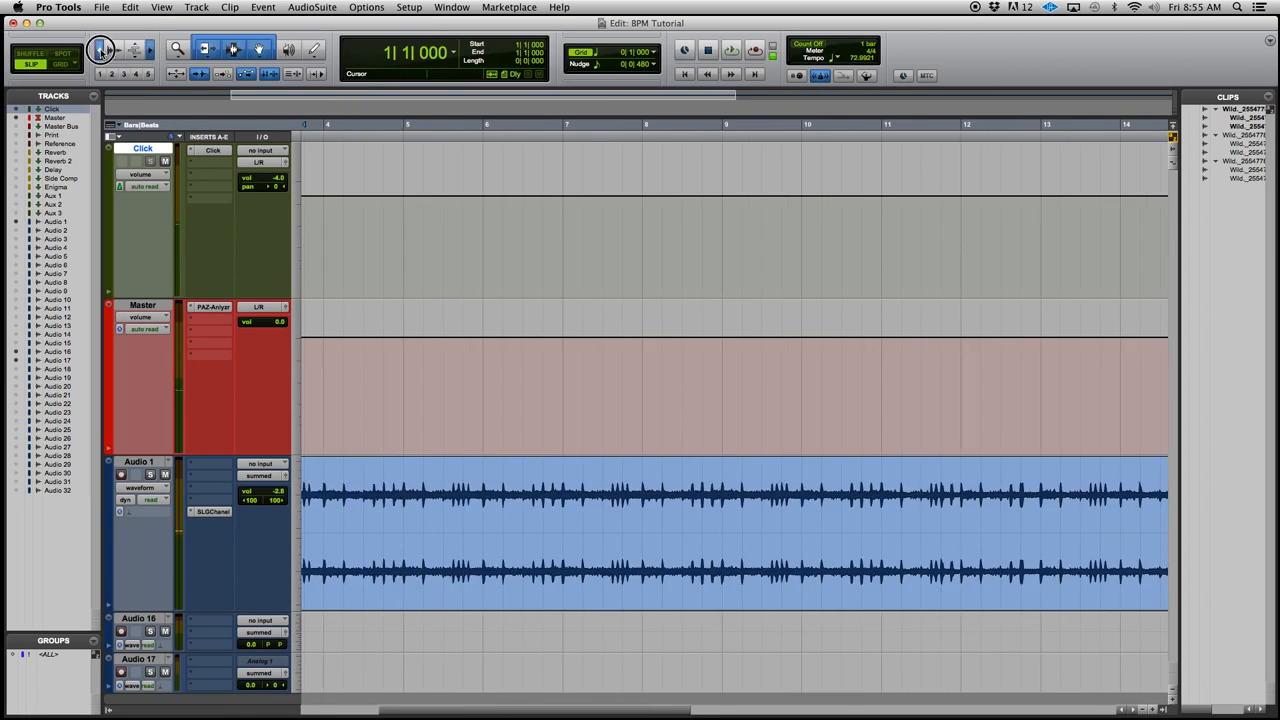
left_click(150, 49)
left_click(150, 49)
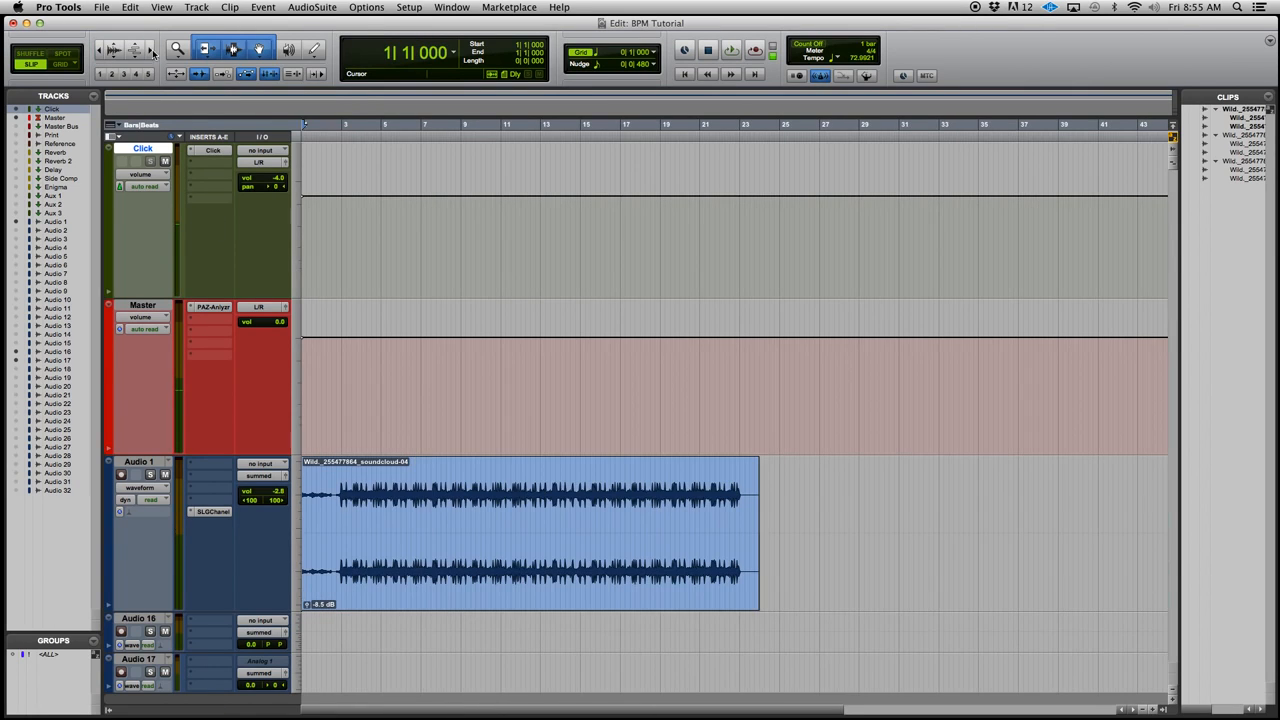
left_click(621, 128)
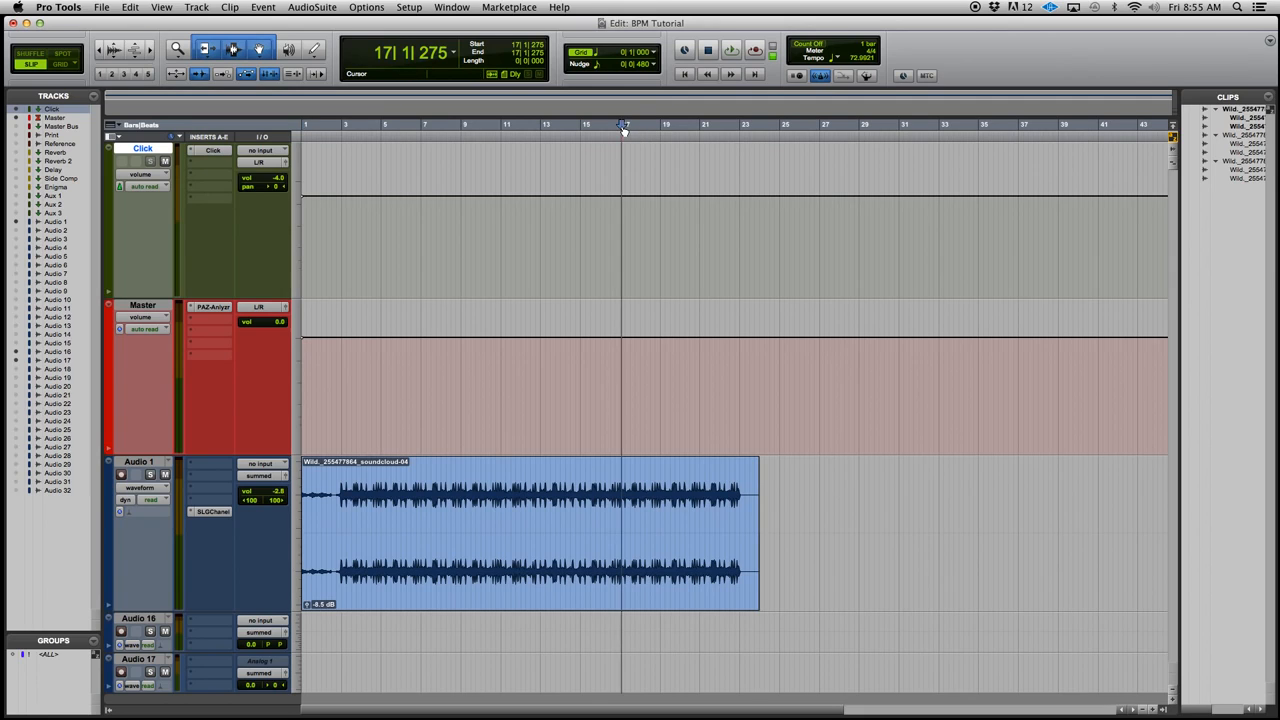
key("space")
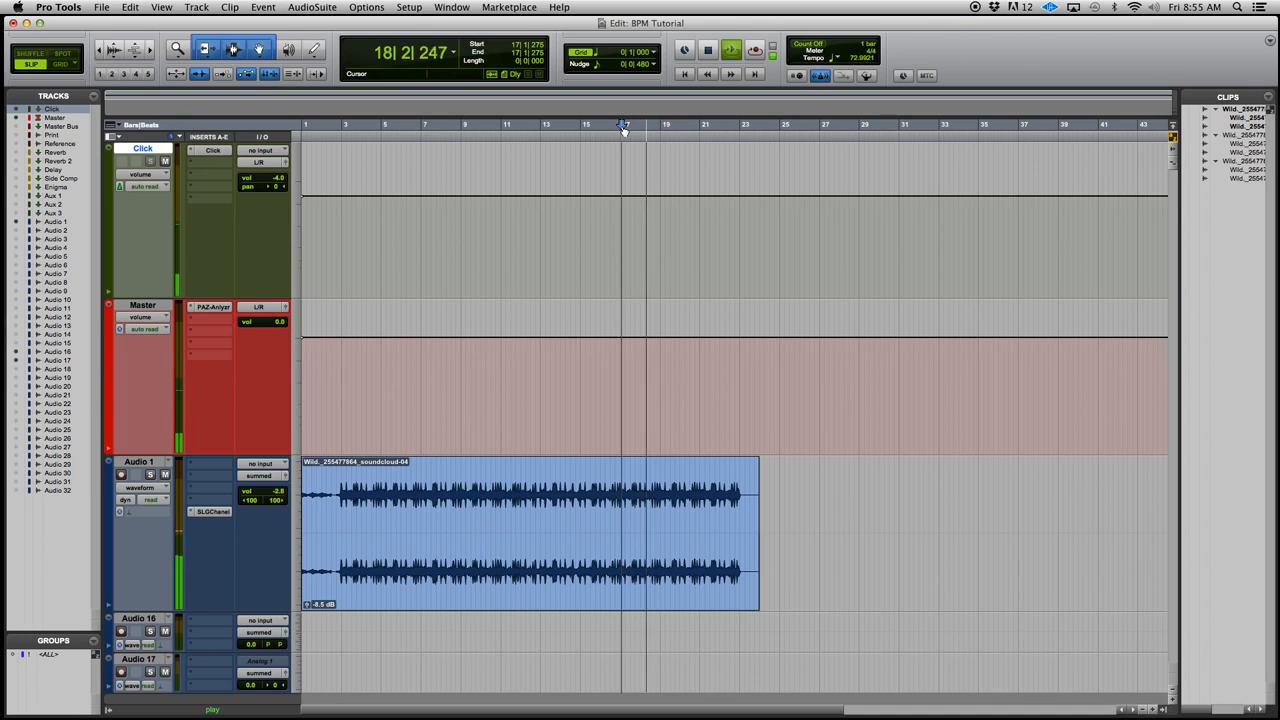
key("space")
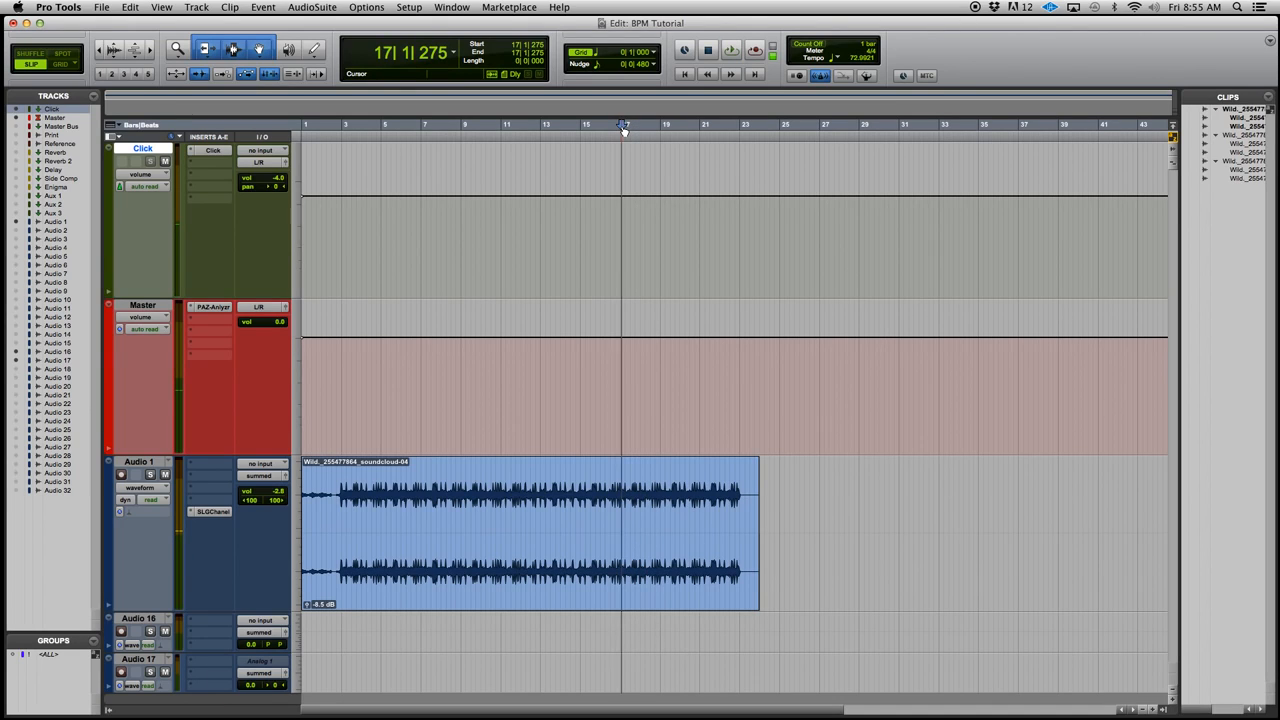